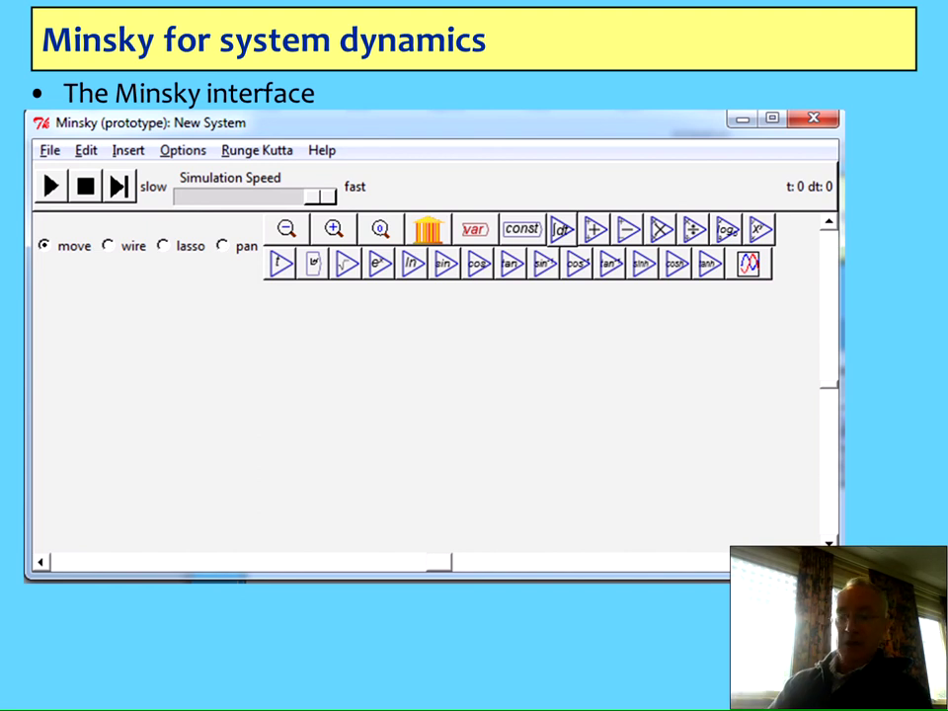
Reveal the Open Source project link and the 'Cross-platform (Windows, Mac, Linux)' bullets
{"action": "key", "text": "Right"}
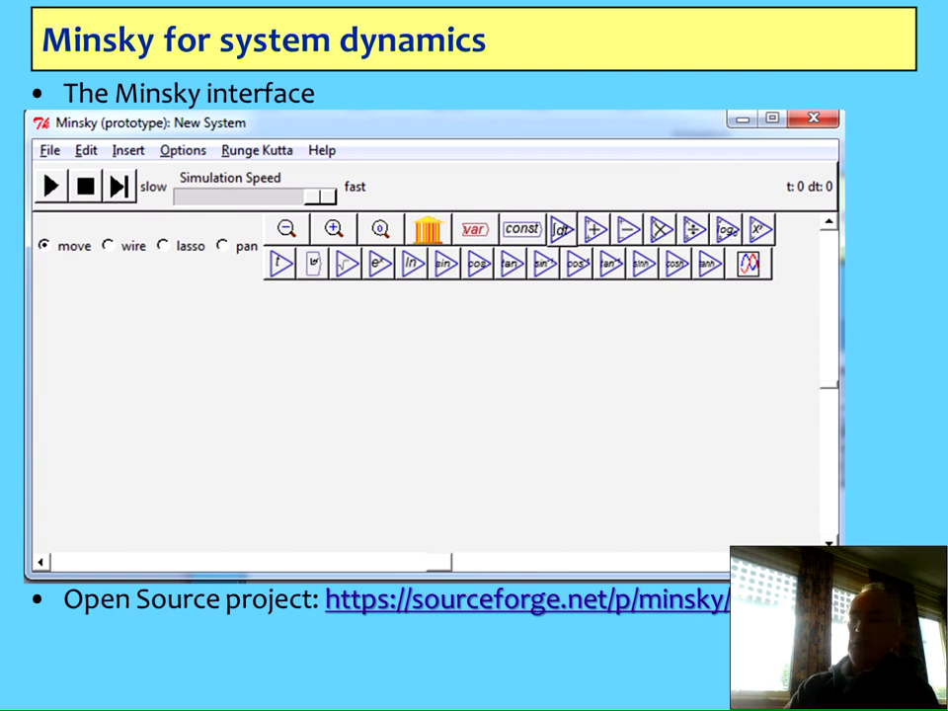
{"action": "key", "text": "Right"}
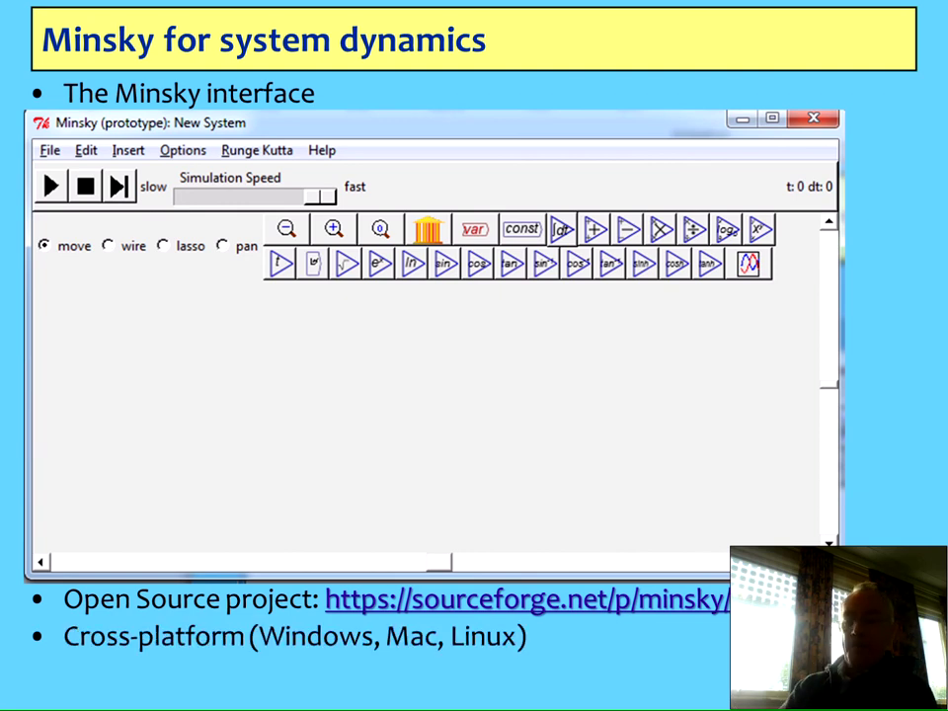
Reveal the programming-hours bullet on the way to the novel-features graphics slide
{"action": "key", "text": "Right"}
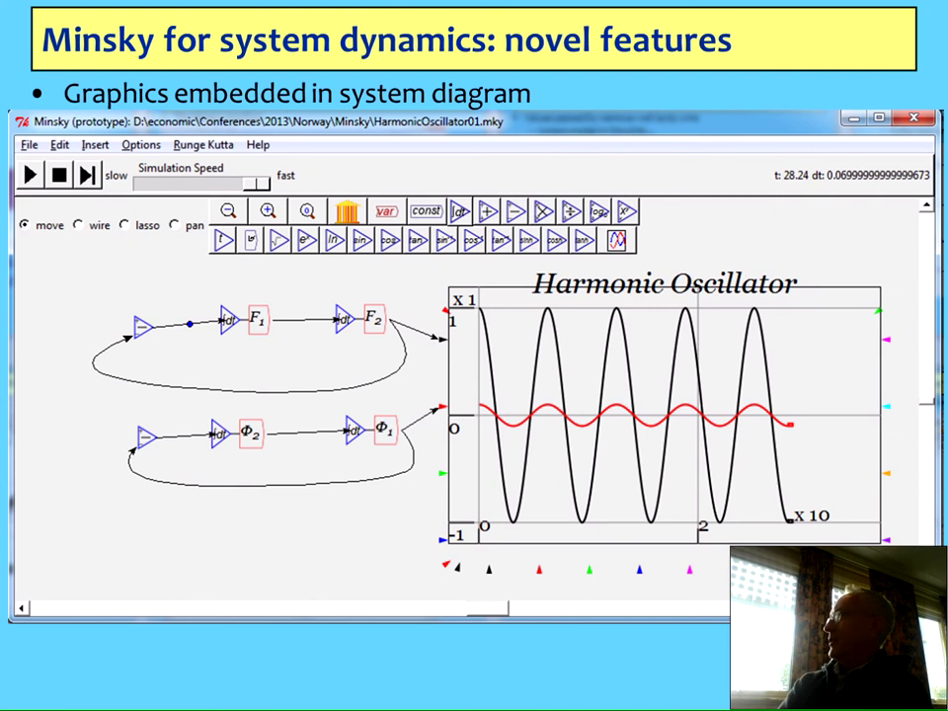
Open HarmonicOscillator01.mky full screen and run it briefly so oscillating curves plot
{"action": "key", "text": "Right"}
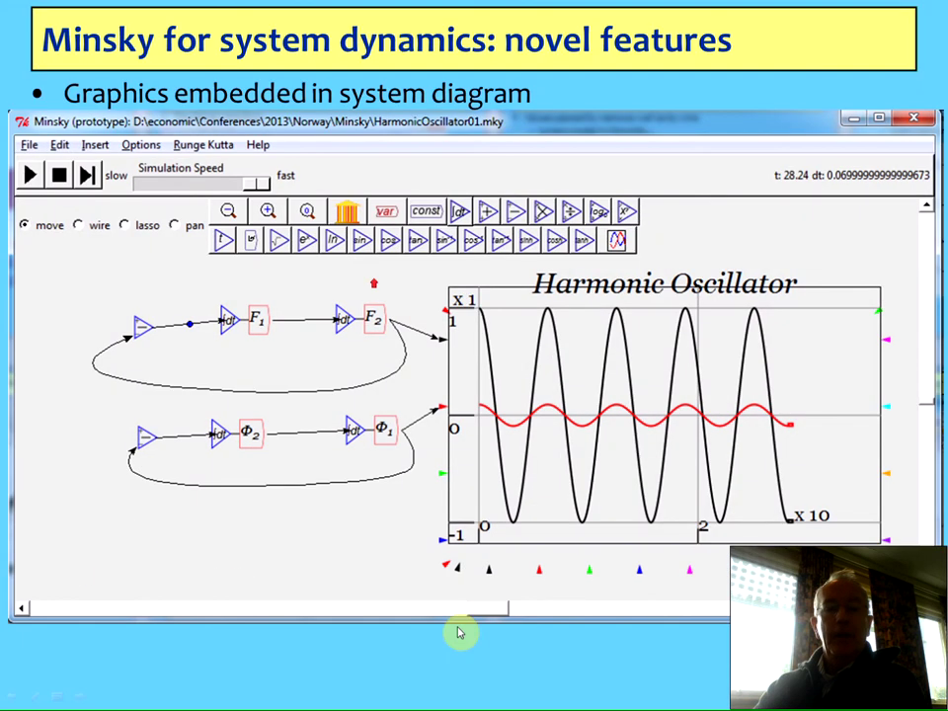
{"action": "left_click", "coordinate": [210, 515]}
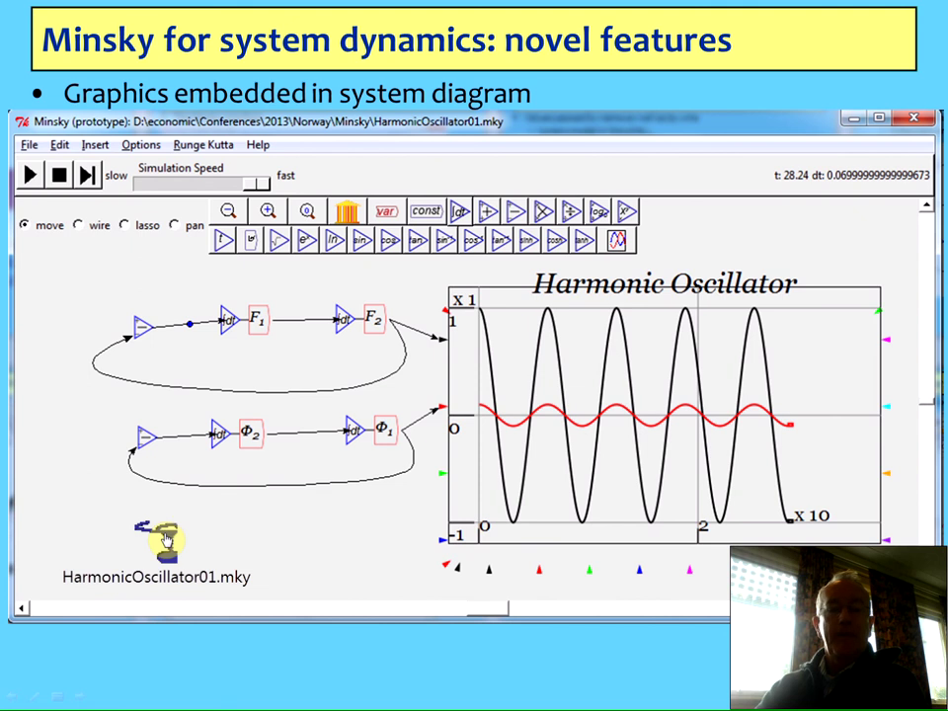
{"action": "left_click", "coordinate": [166, 540]}
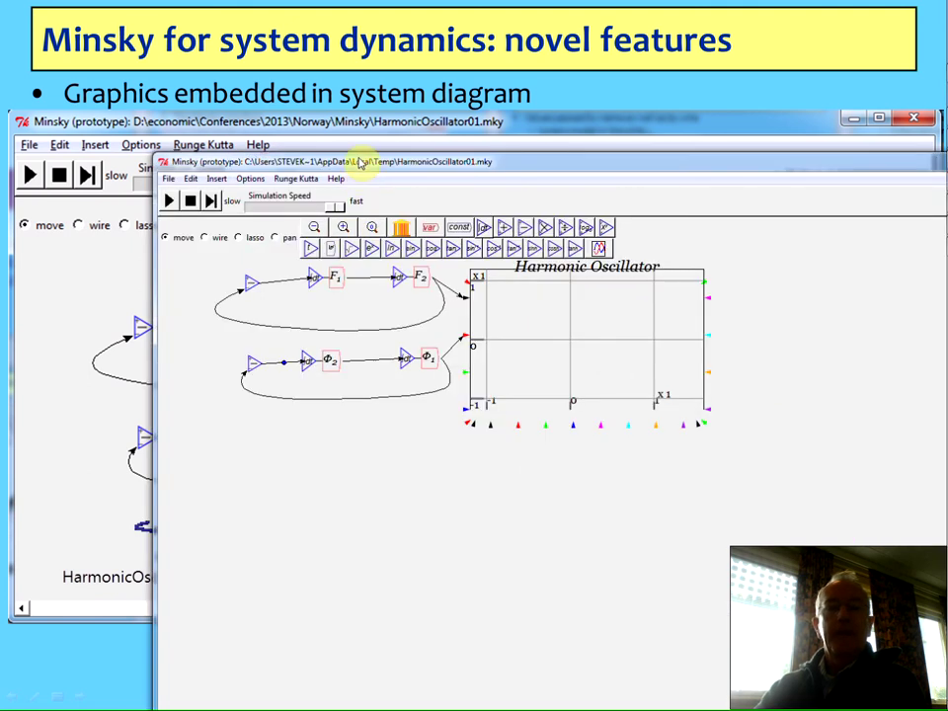
{"action": "double_click", "coordinate": [361, 163]}
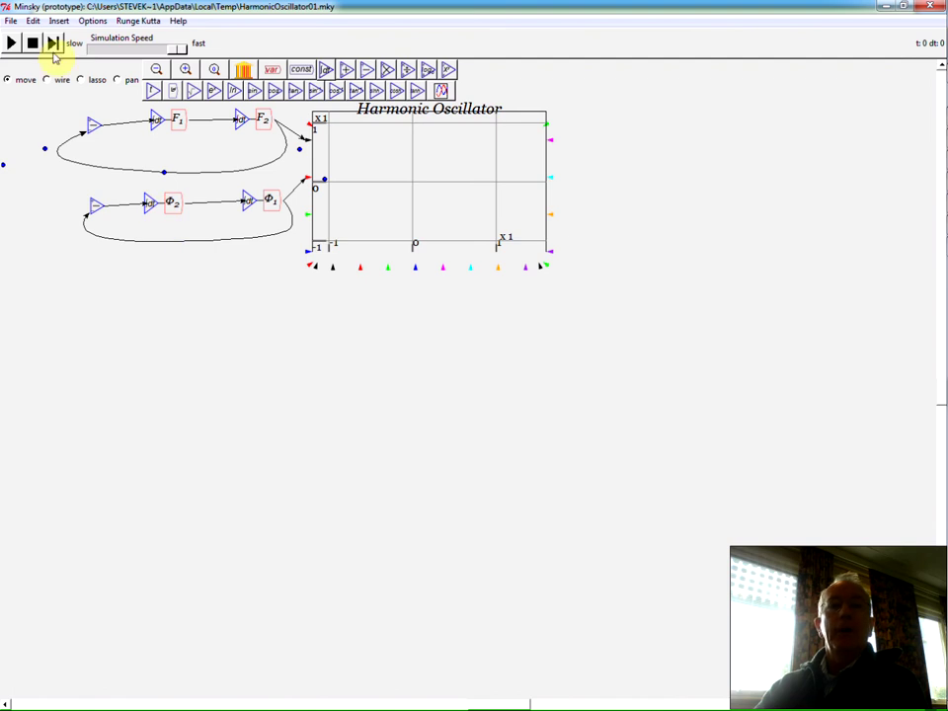
{"action": "left_click", "coordinate": [11, 44]}
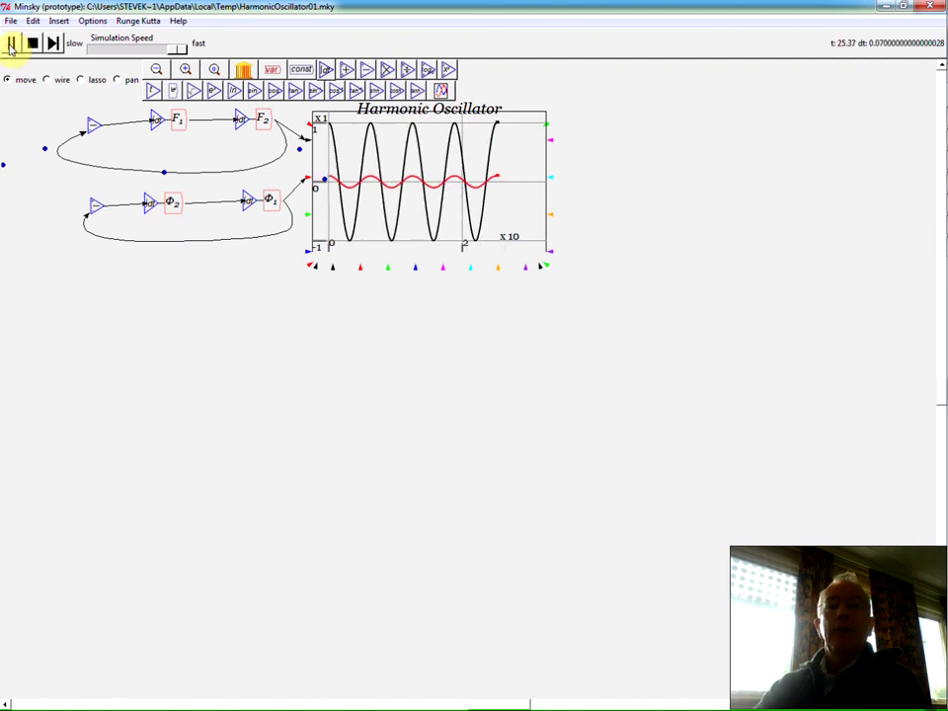
{"action": "left_click", "coordinate": [11, 44]}
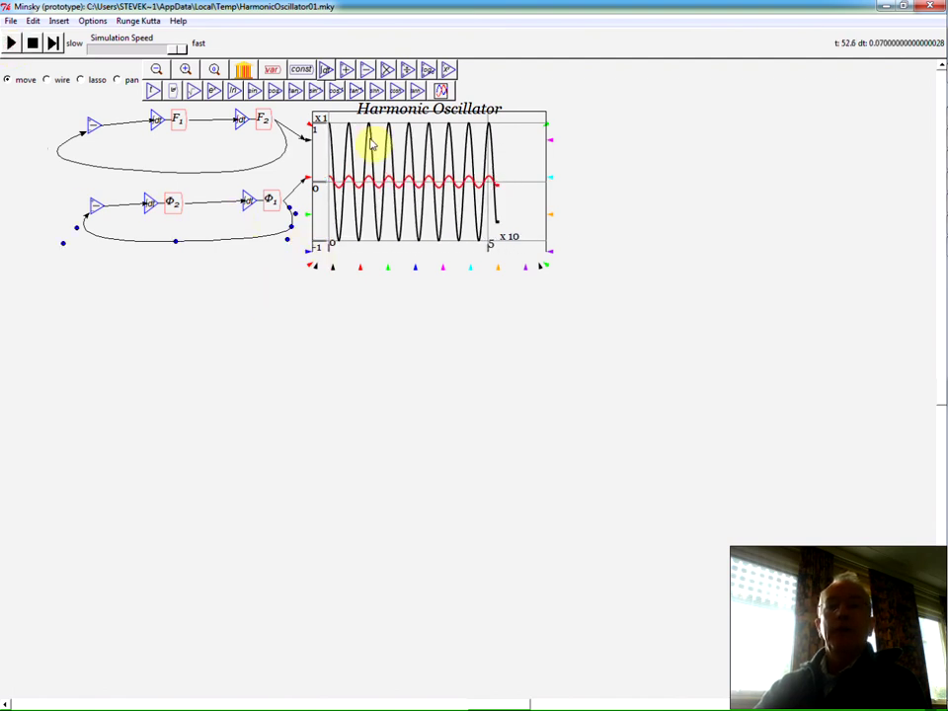
Add a new empty plot and place copies of variables Φ1 and Φ2 beside it
{"action": "left_click", "coordinate": [440, 90]}
{"action": "left_click", "coordinate": [402, 410]}
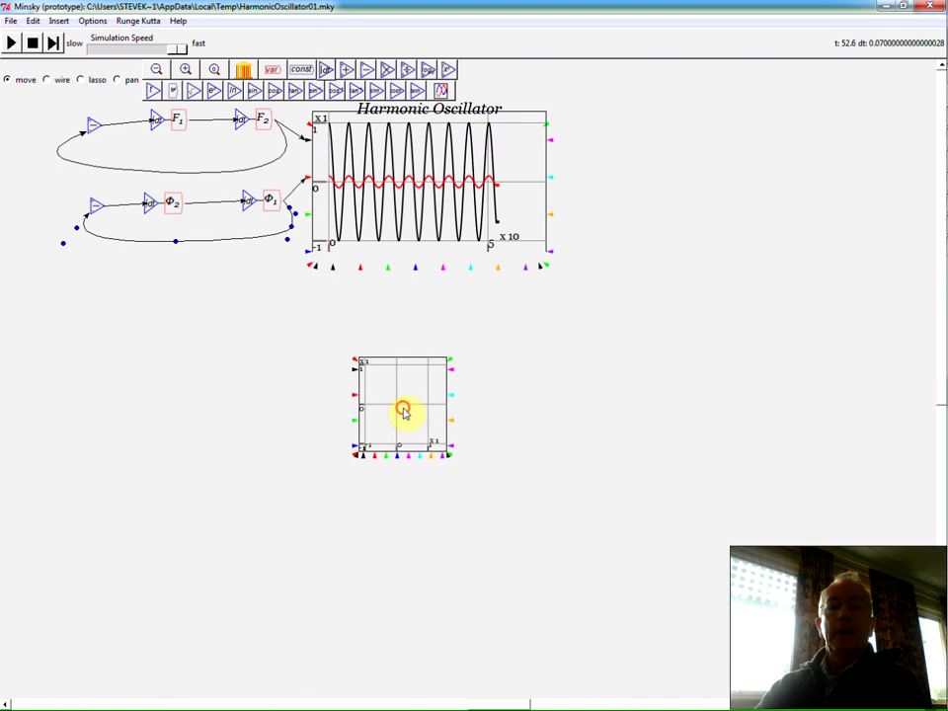
{"action": "right_click", "coordinate": [269, 200]}
{"action": "left_click", "coordinate": [300, 246]}
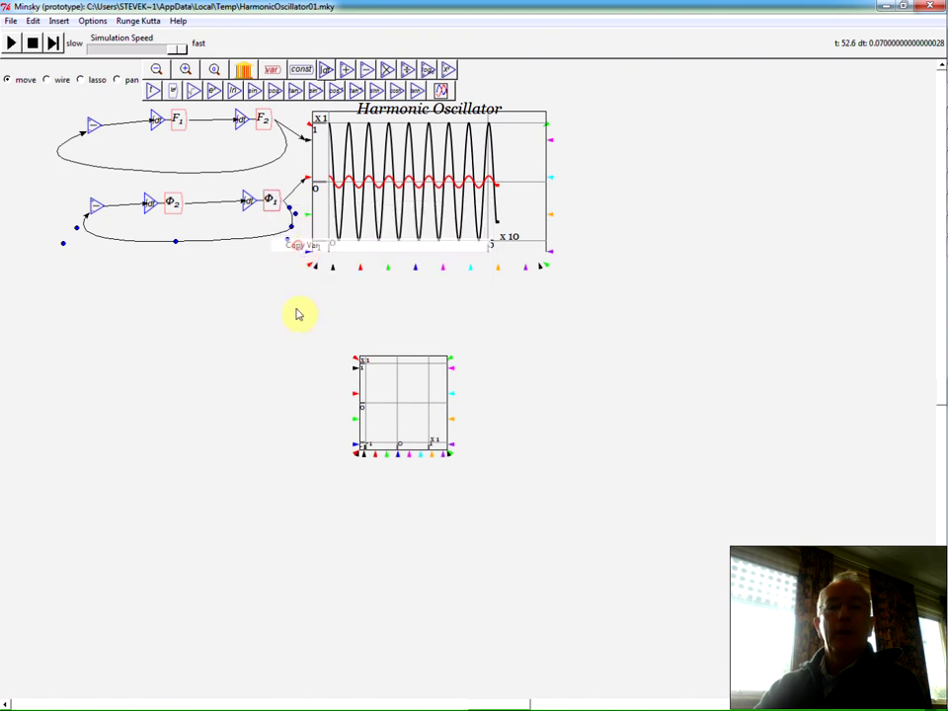
{"action": "right_click", "coordinate": [173, 203]}
{"action": "left_click", "coordinate": [209, 250]}
{"action": "left_click", "coordinate": [392, 489]}
Wire Φ1 and Φ2 into the new plot's inputs, fixing a misplaced wire, and reset
{"action": "left_click", "coordinate": [47, 79]}
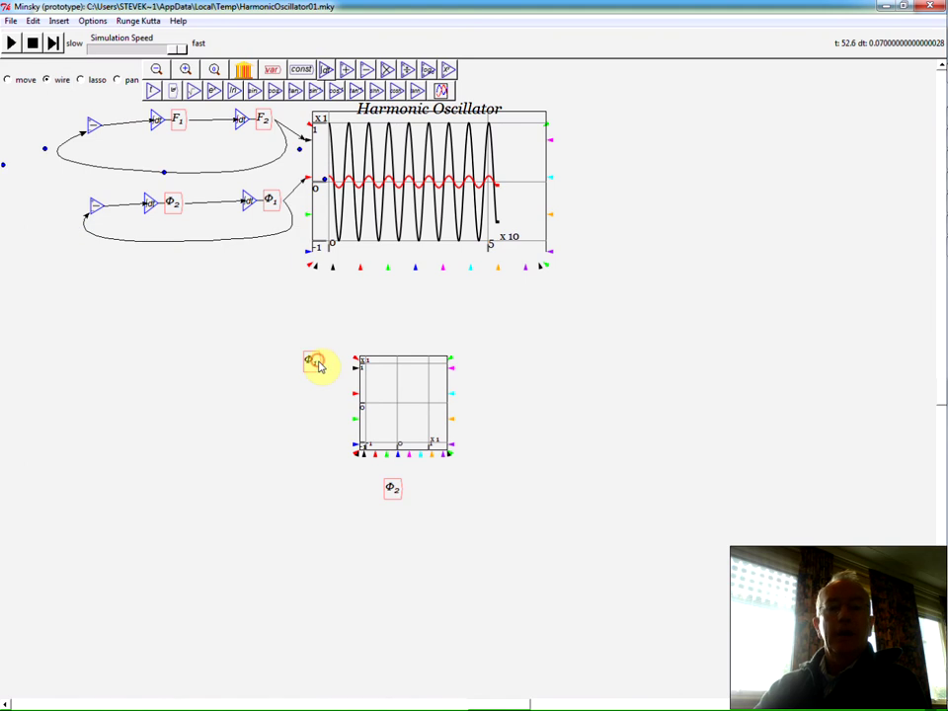
{"action": "left_click_drag", "start_coordinate": [327, 369], "coordinate": [355, 367]}
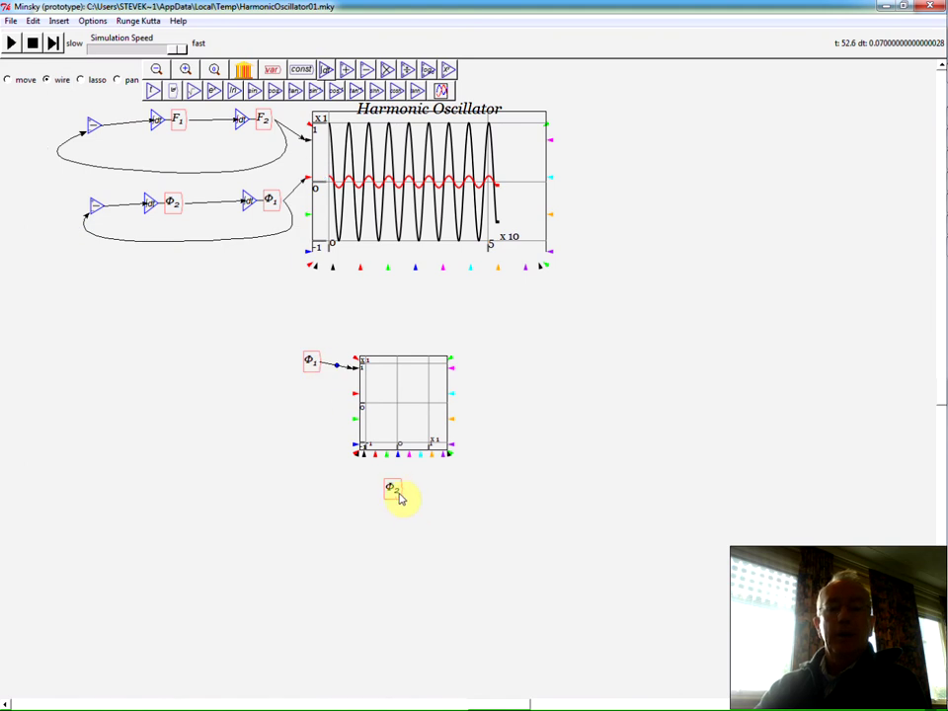
{"action": "left_click_drag", "start_coordinate": [399, 499], "coordinate": [358, 456]}
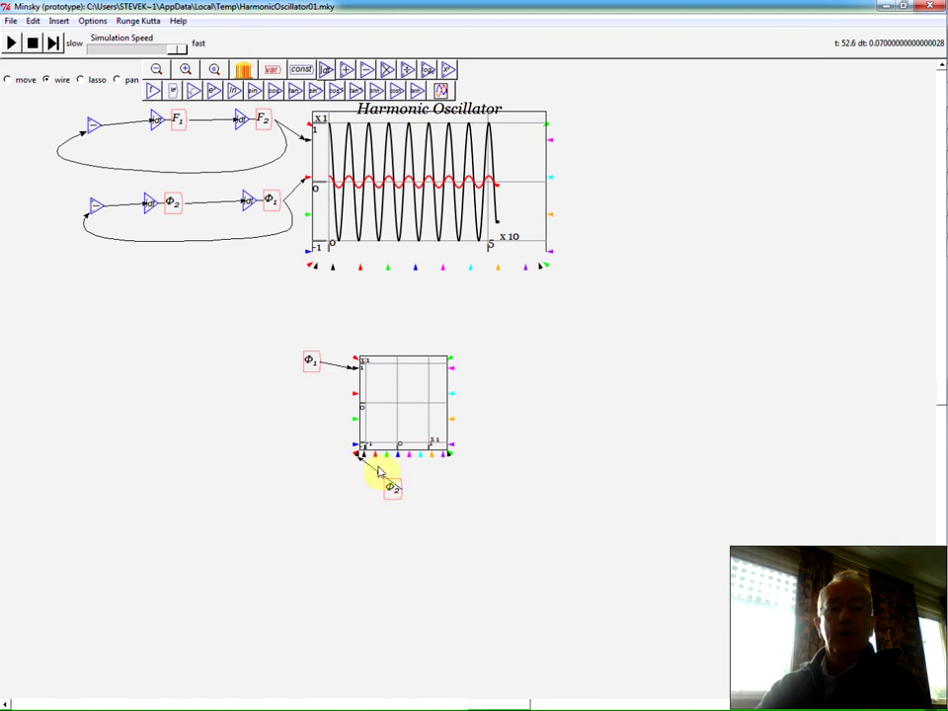
{"action": "right_click", "coordinate": [370, 470]}
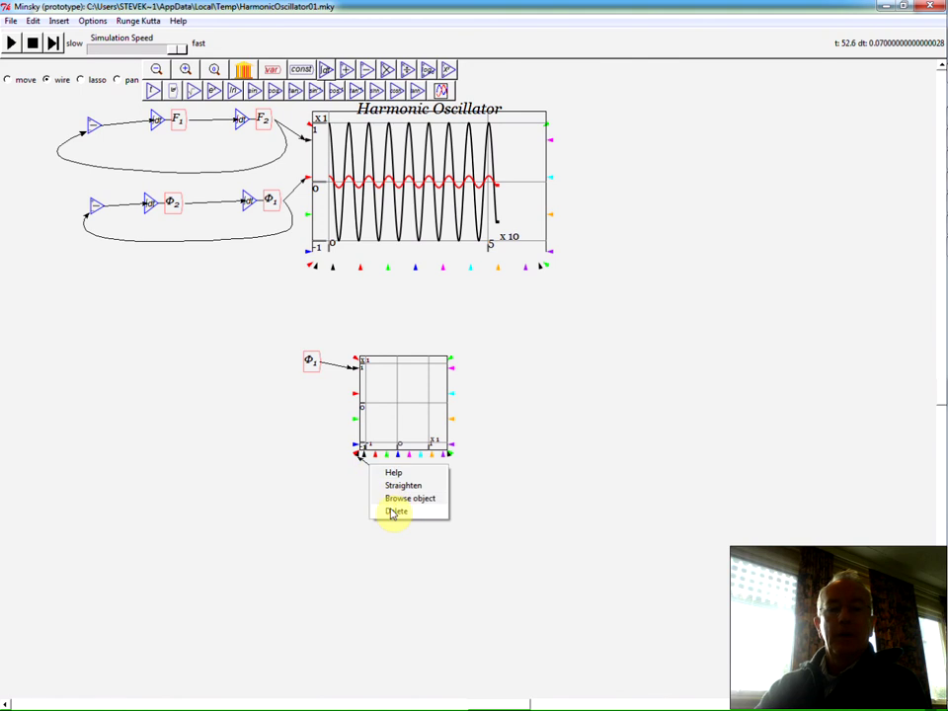
{"action": "left_click", "coordinate": [394, 509]}
{"action": "left_click_drag", "start_coordinate": [372, 474], "coordinate": [364, 457]}
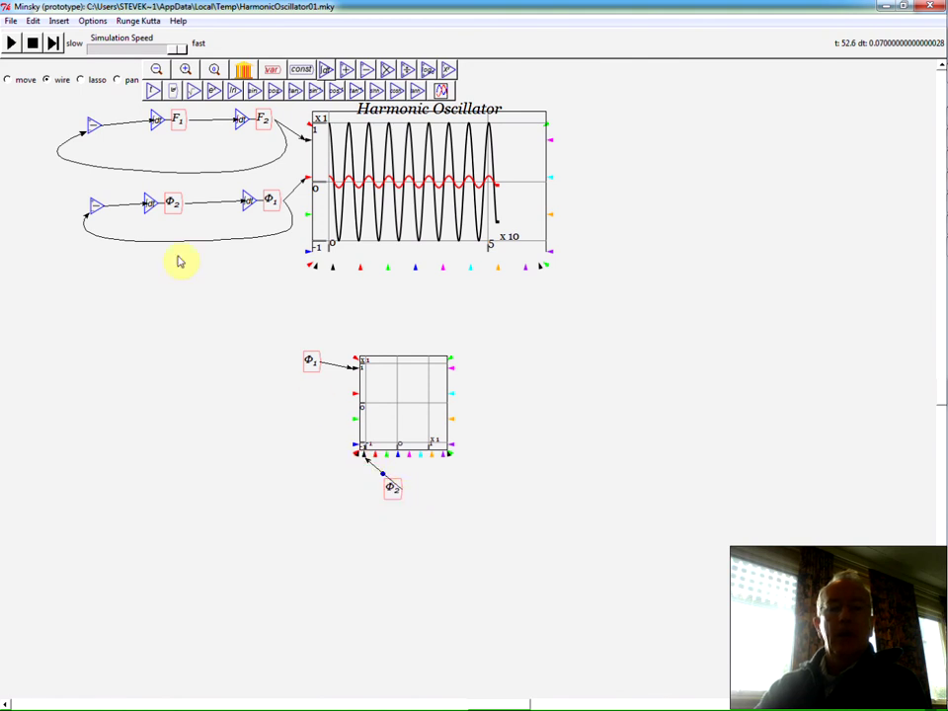
{"action": "left_click", "coordinate": [31, 43]}
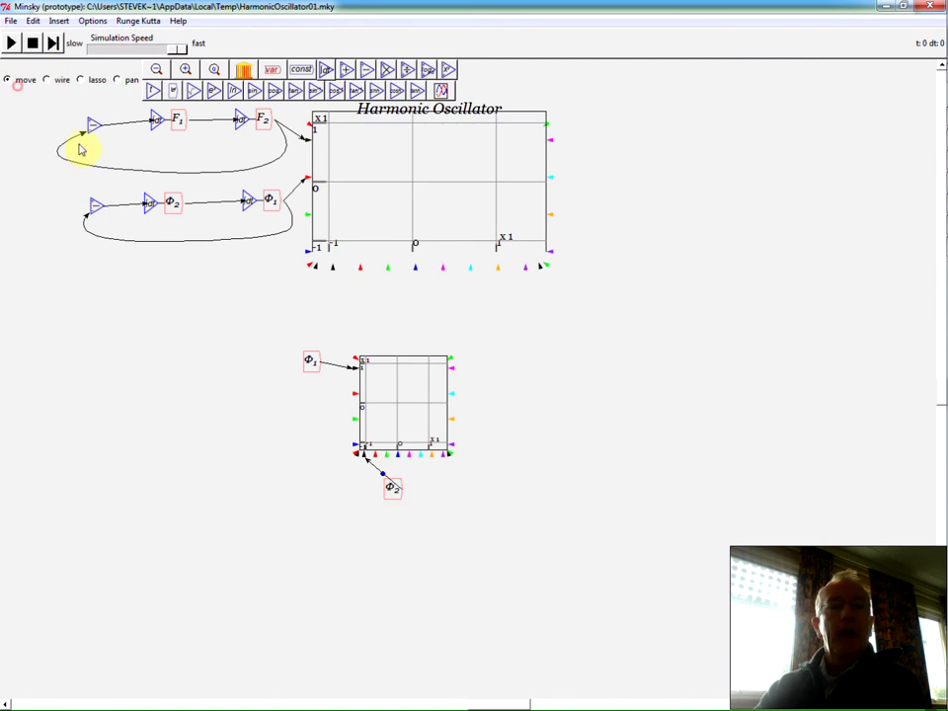
Enlarge and reposition the new plot, then run the model to draw the Φ1–Φ2 circle
{"action": "left_click_drag", "start_coordinate": [386, 494], "coordinate": [336, 493]}
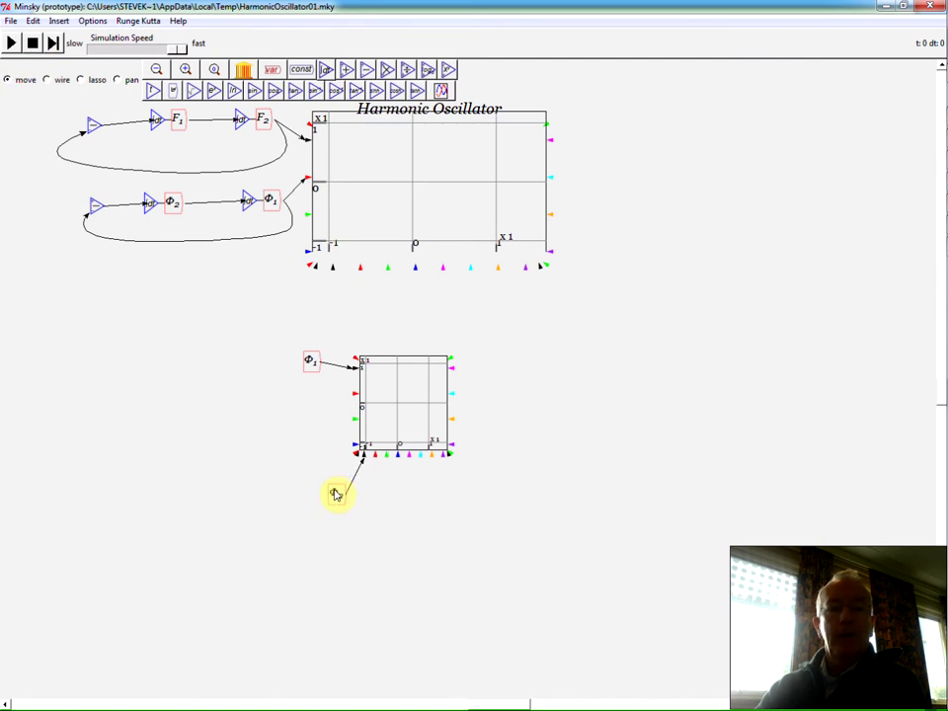
{"action": "right_click", "coordinate": [414, 441]}
{"action": "left_click", "coordinate": [433, 470]}
{"action": "left_click", "coordinate": [545, 508]}
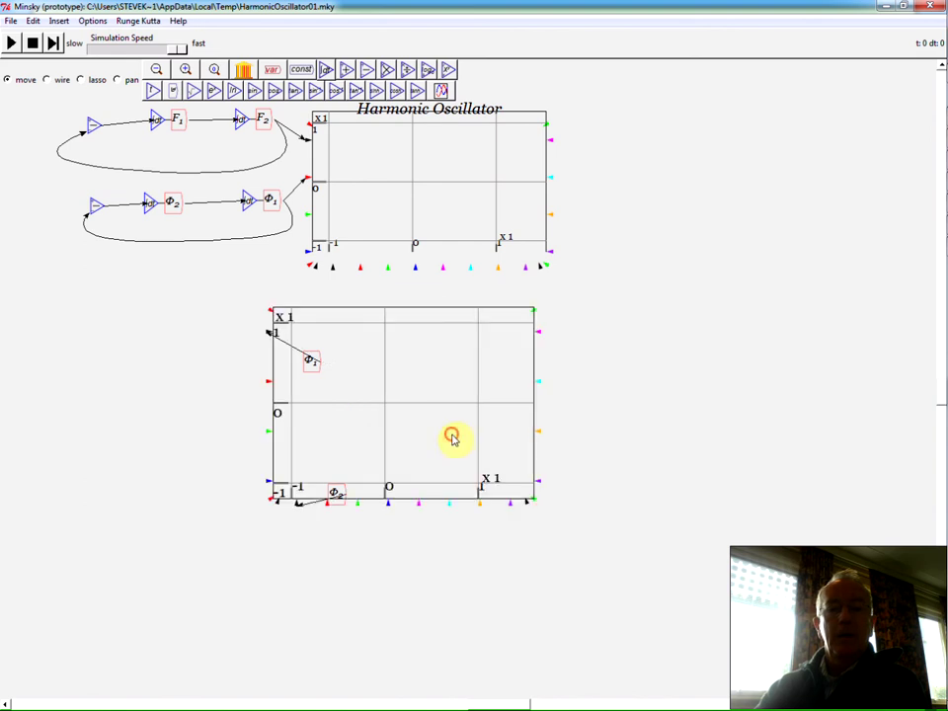
{"action": "left_click_drag", "start_coordinate": [483, 465], "coordinate": [598, 487]}
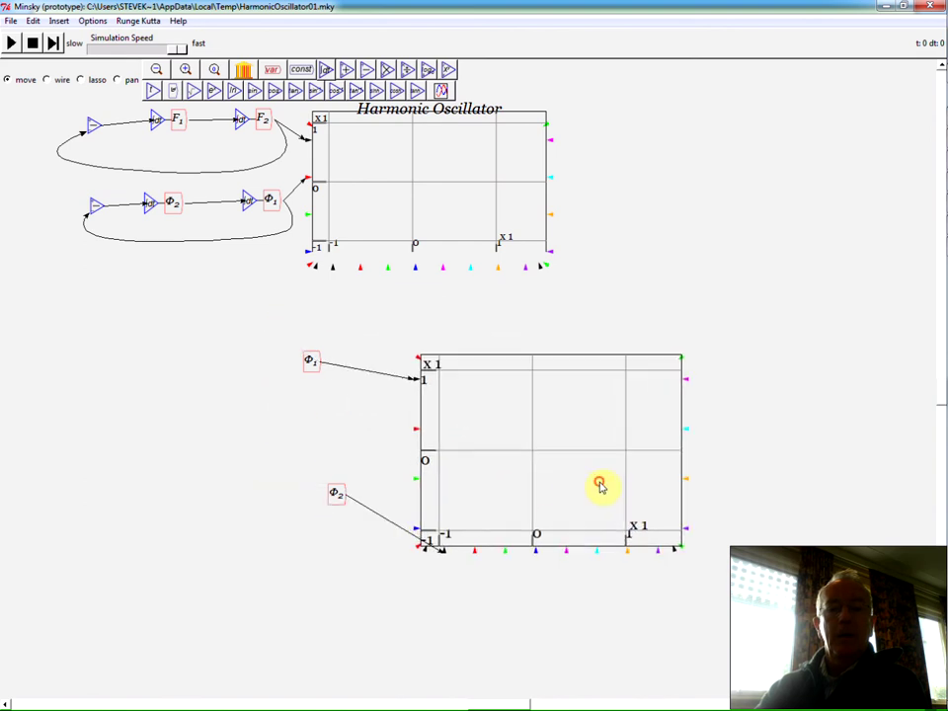
{"action": "left_click", "coordinate": [12, 42]}
{"action": "left_click", "coordinate": [12, 43]}
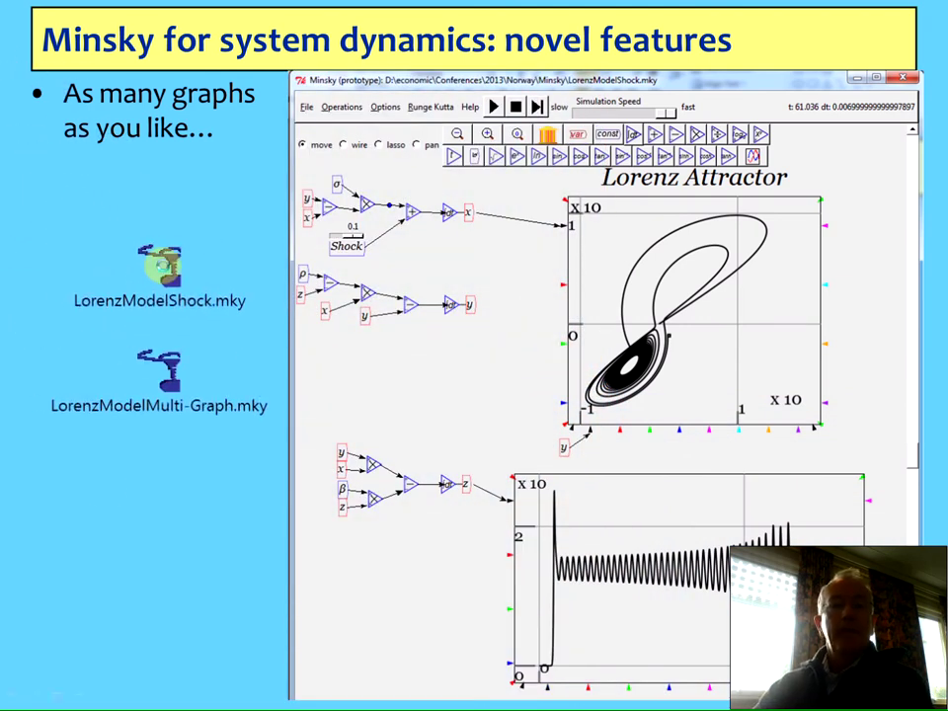
Open LorenzModelShock.mky full screen, then add and delete a trial Godley table
{"action": "left_click", "coordinate": [193, 302]}
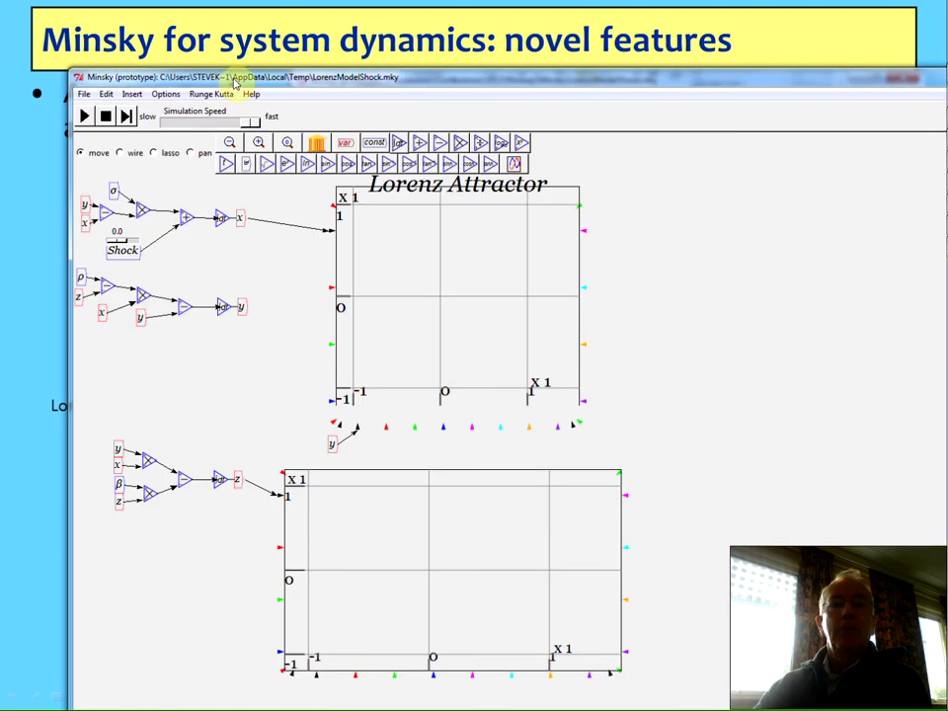
{"action": "double_click", "coordinate": [229, 77]}
{"action": "left_click", "coordinate": [243, 69]}
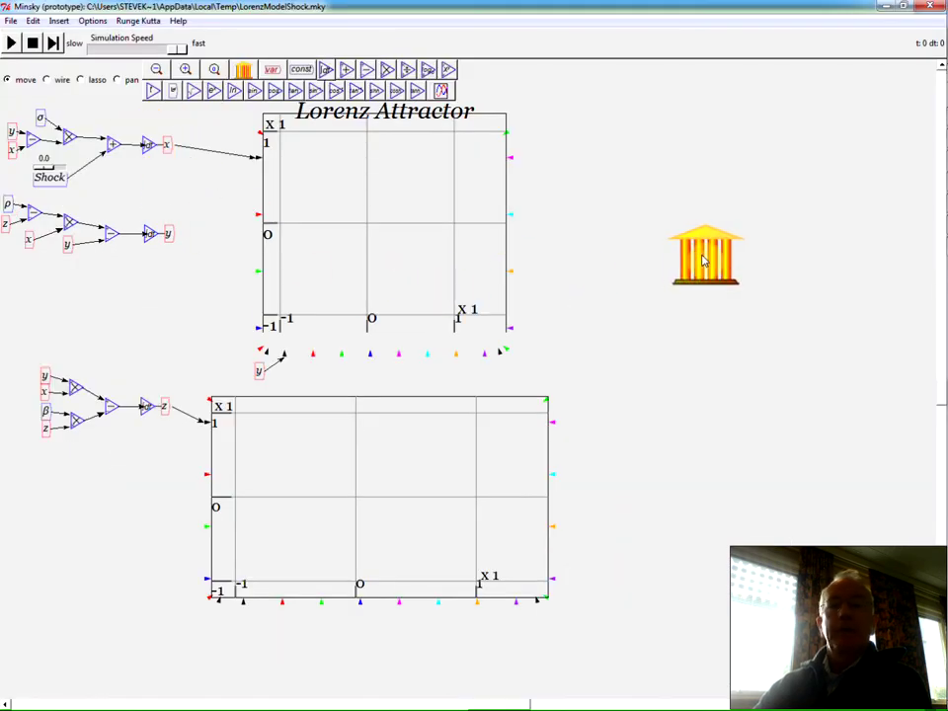
{"action": "left_click", "coordinate": [683, 263]}
{"action": "right_click", "coordinate": [697, 268]}
{"action": "left_click", "coordinate": [716, 312]}
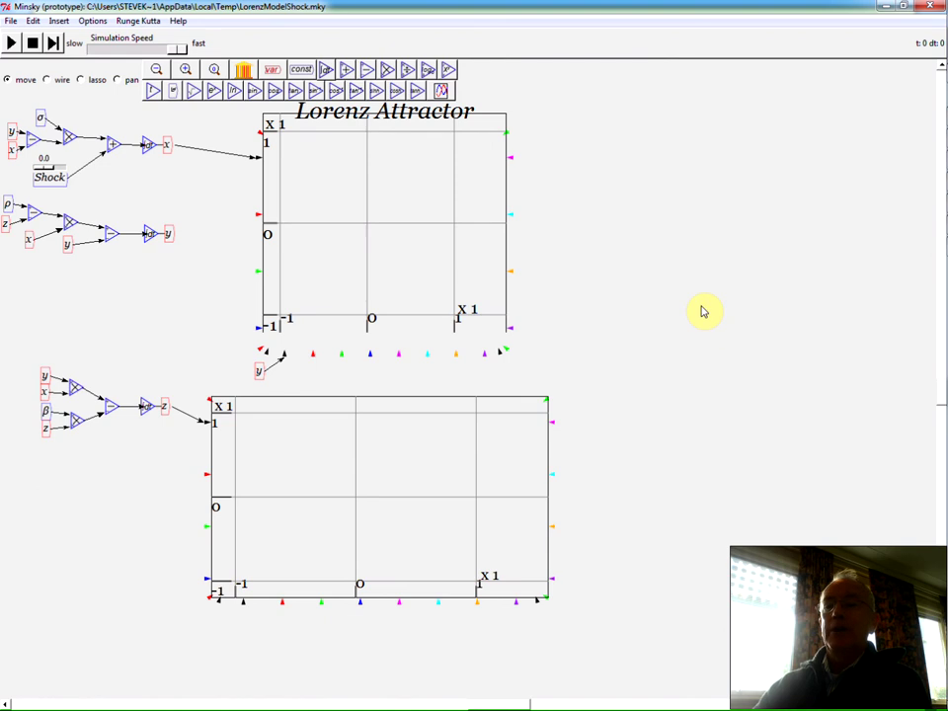
Run the Lorenz model and raise the Shock value to disturb the trajectory
{"action": "left_click", "coordinate": [11, 44]}
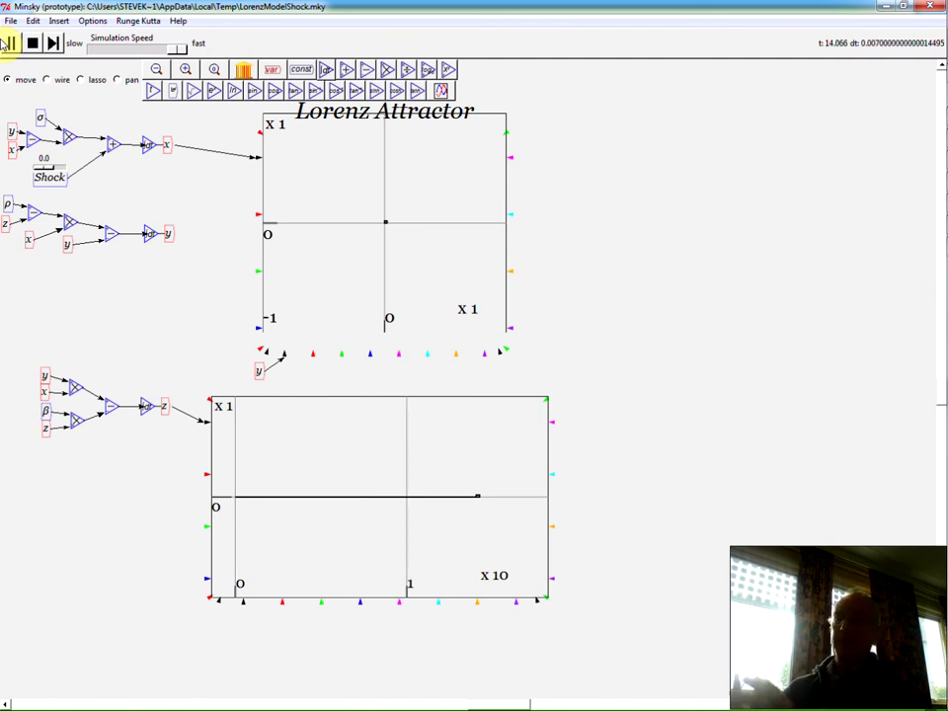
{"action": "left_click", "coordinate": [64, 158]}
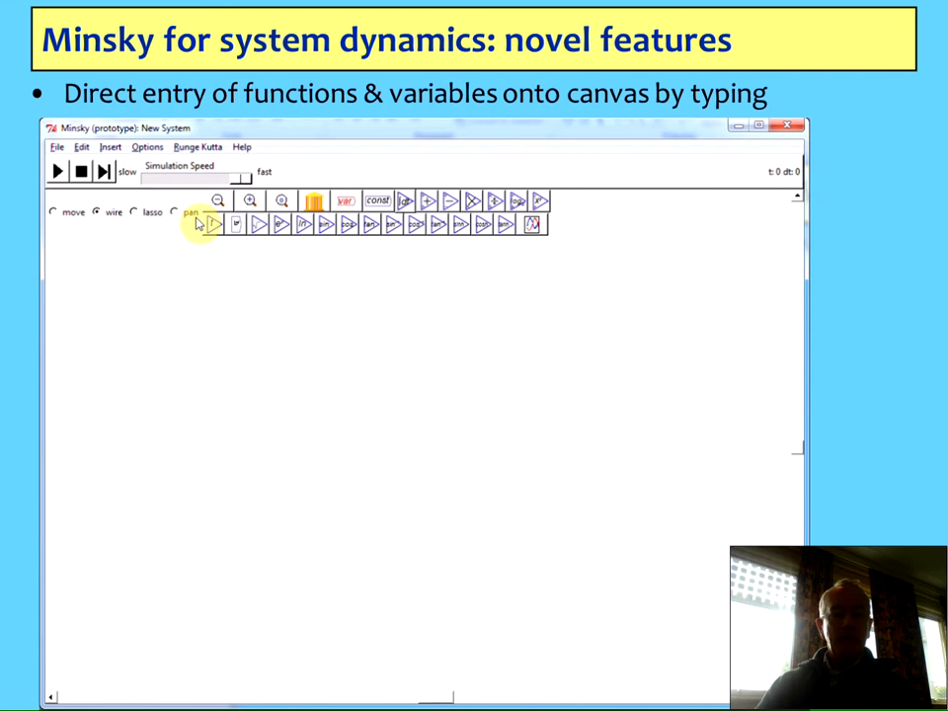
Start a new empty Minsky model and place a GDP variable on the canvas
{"action": "key", "text": "alt+Tab"}
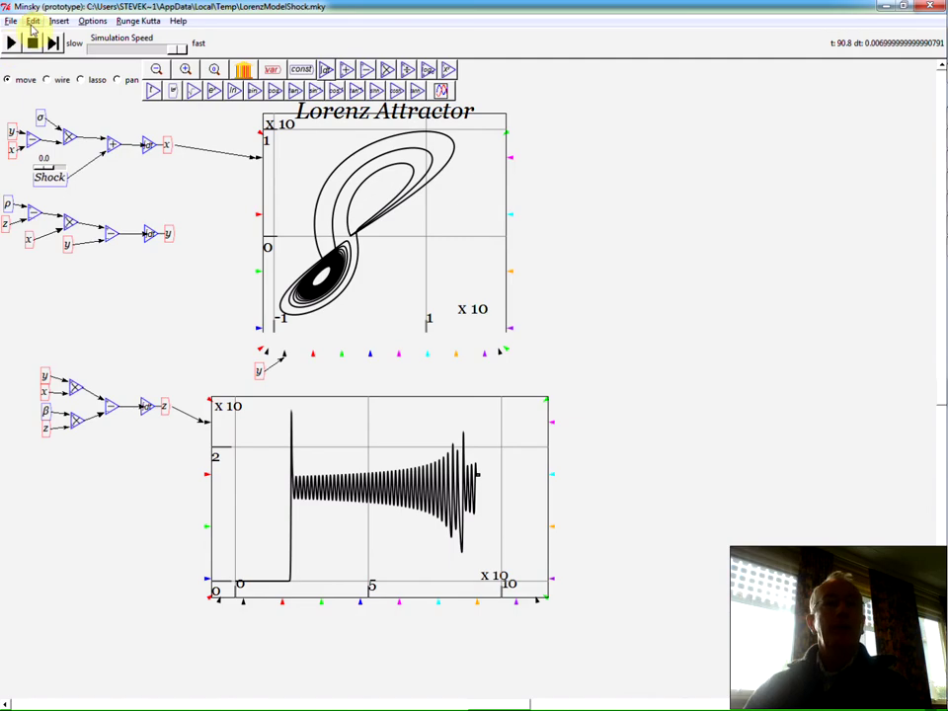
{"action": "left_click", "coordinate": [10, 21]}
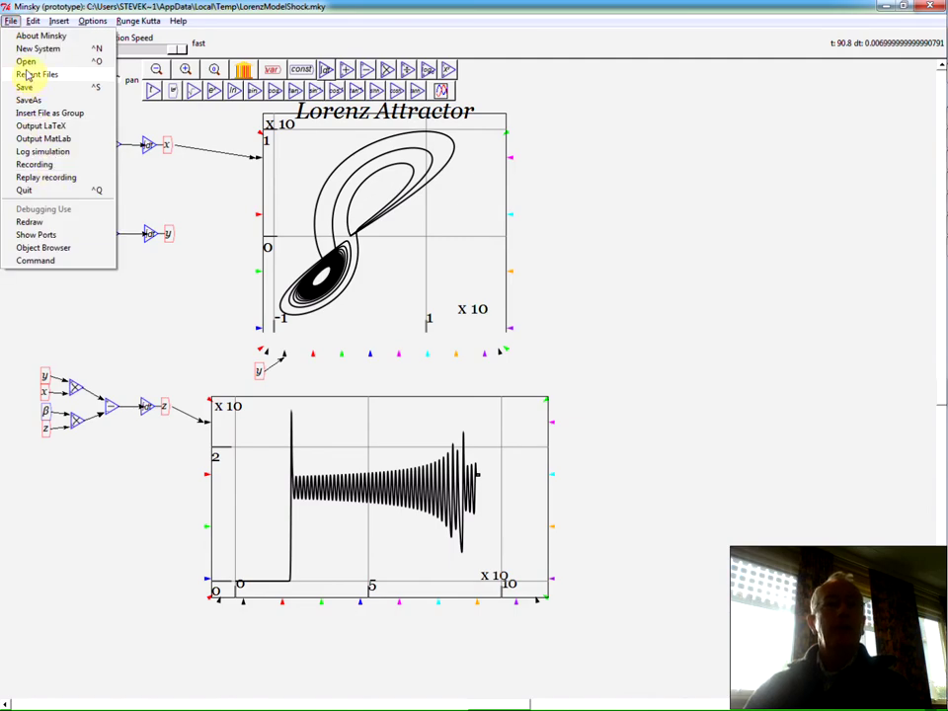
{"action": "left_click", "coordinate": [30, 49]}
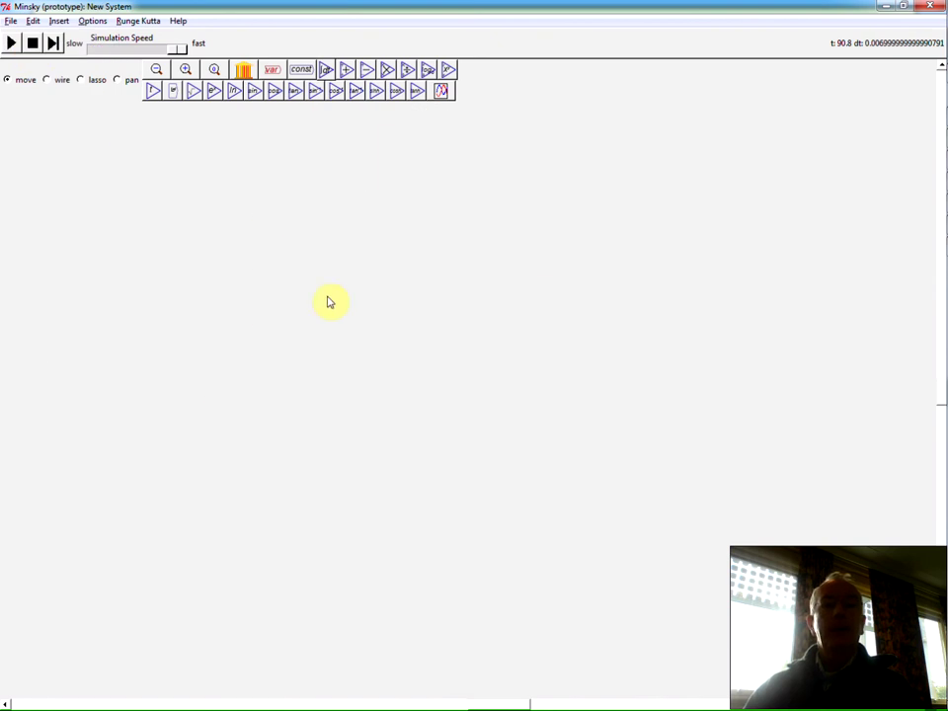
{"action": "left_click", "coordinate": [272, 71]}
{"action": "type", "text": "GDP"}
{"action": "key", "text": "Return"}
{"action": "left_click", "coordinate": [309, 218]}
Create a lab_prod constant and place it below GDP
{"action": "left_click", "coordinate": [301, 69]}
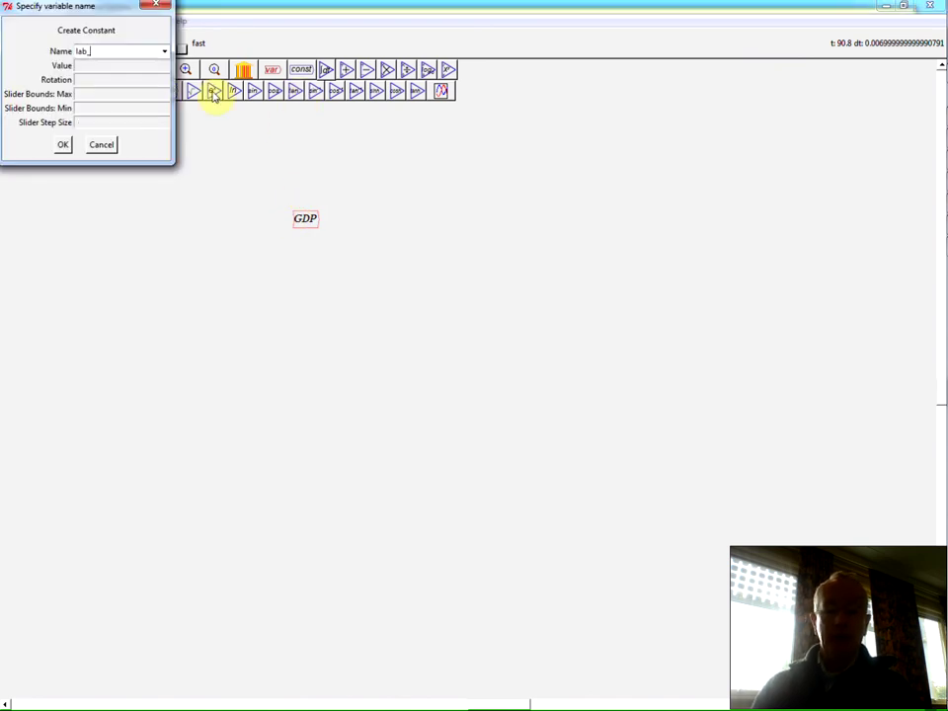
{"action": "key", "text": "Tab"}
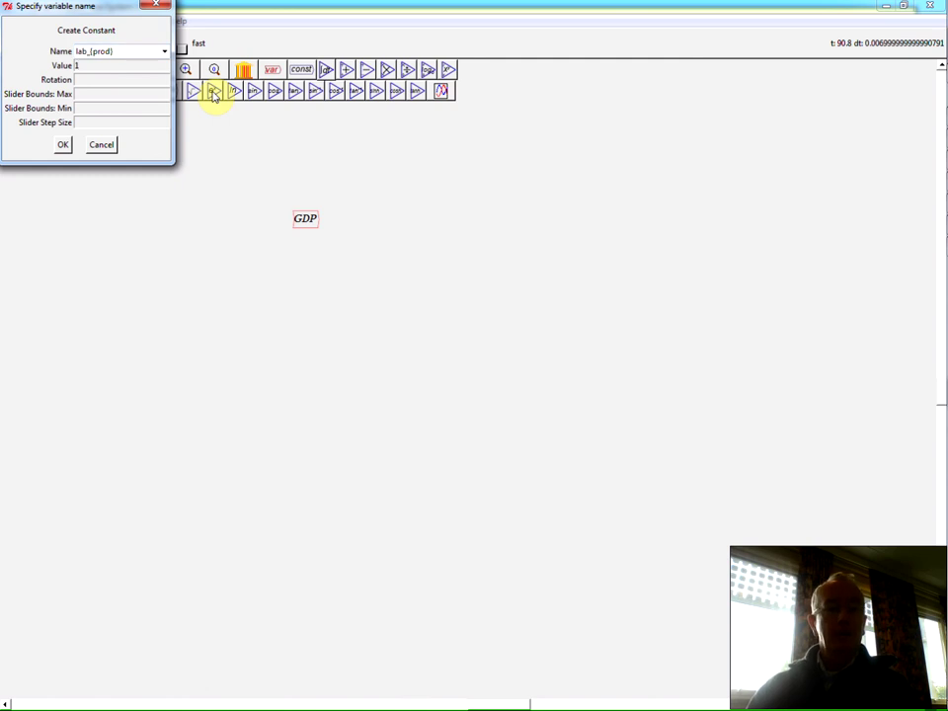
{"action": "left_click", "coordinate": [57, 146]}
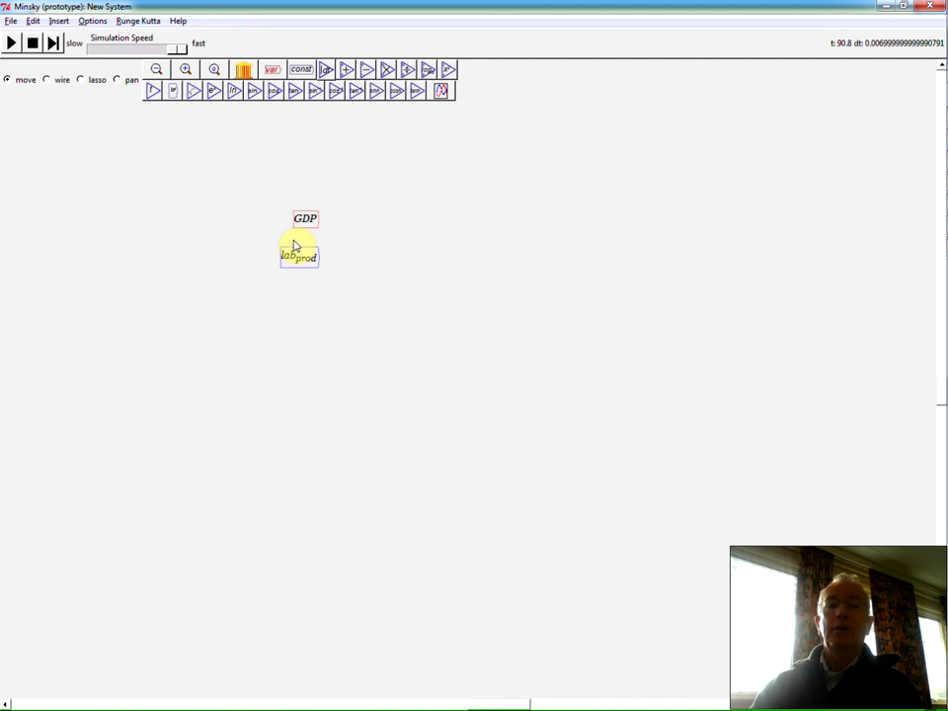
{"action": "left_click", "coordinate": [293, 246]}
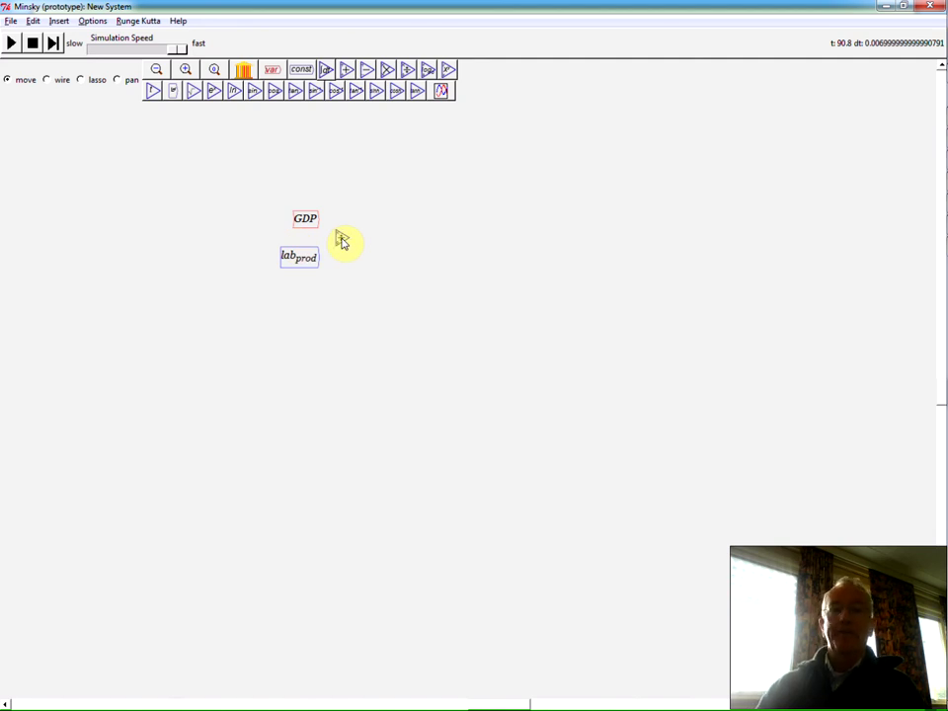
Drop an operator beside GDP, add Labor and Population variables, and return to the slides
{"action": "left_click", "coordinate": [341, 239]}
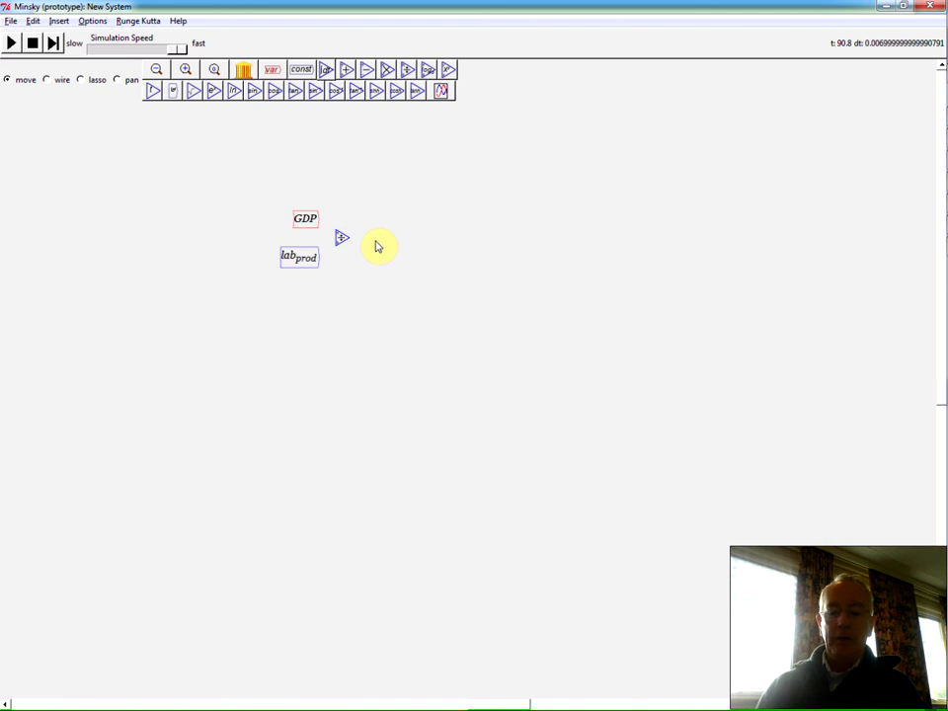
{"action": "type", "text": "Labor"}
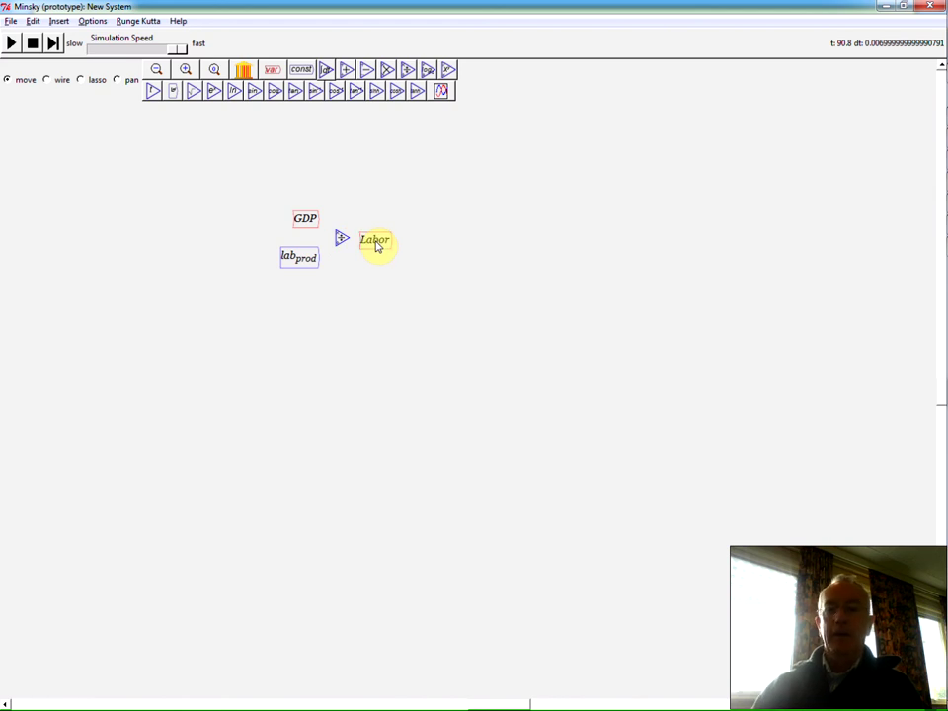
{"action": "left_click", "coordinate": [376, 244]}
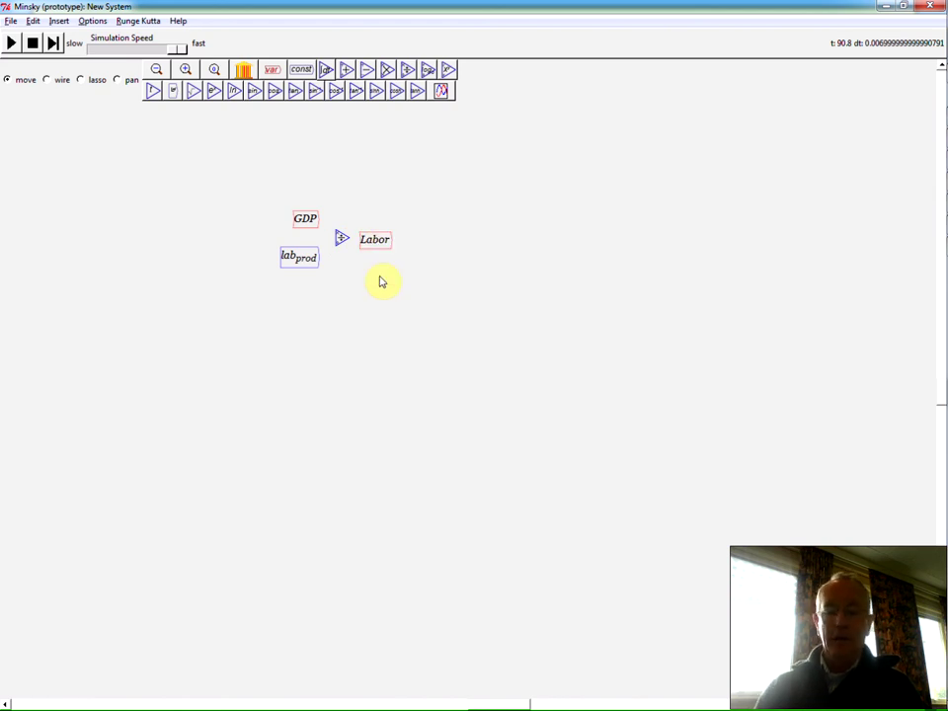
{"action": "type", "text": "Population"}
{"action": "left_click", "coordinate": [381, 283]}
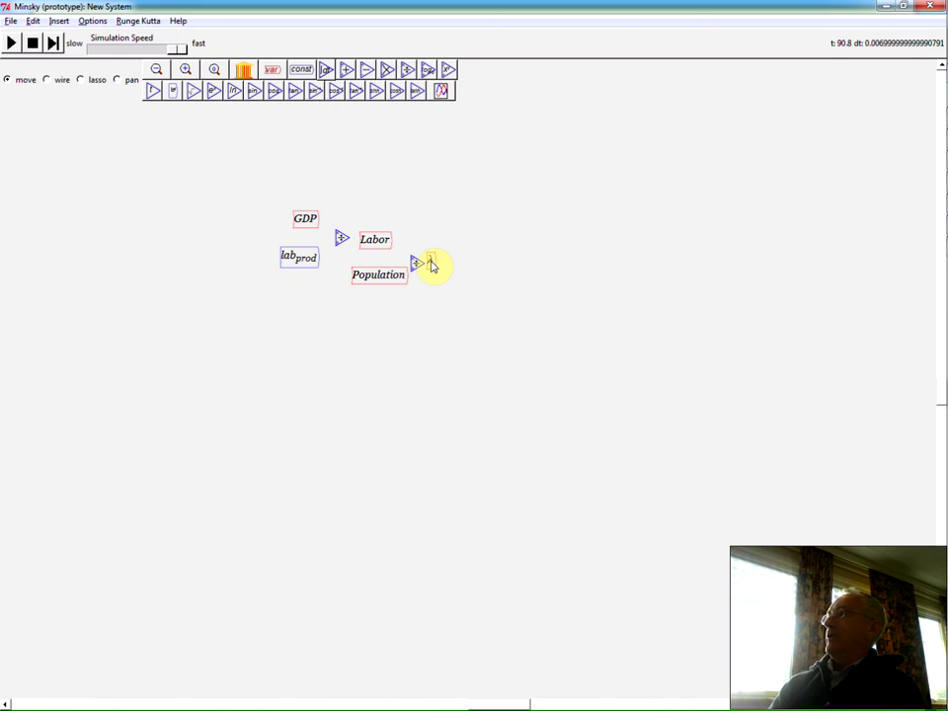
{"action": "key", "text": "alt+Tab"}
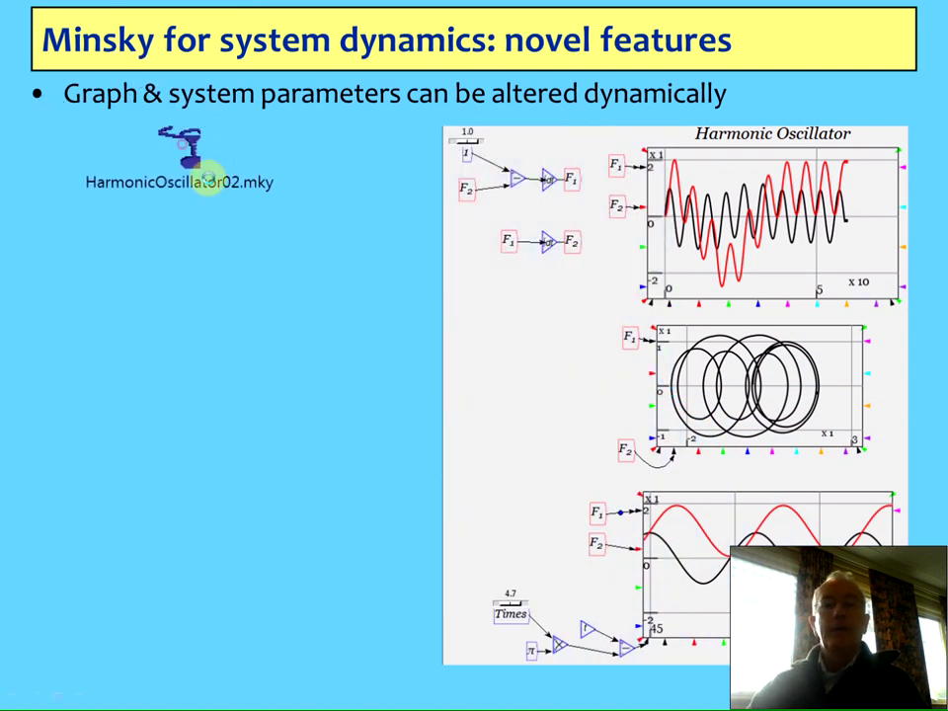
Open HarmonicOscillator02.mky full screen, run it, and raise the simulation speed
{"action": "double_click", "coordinate": [259, 196]}
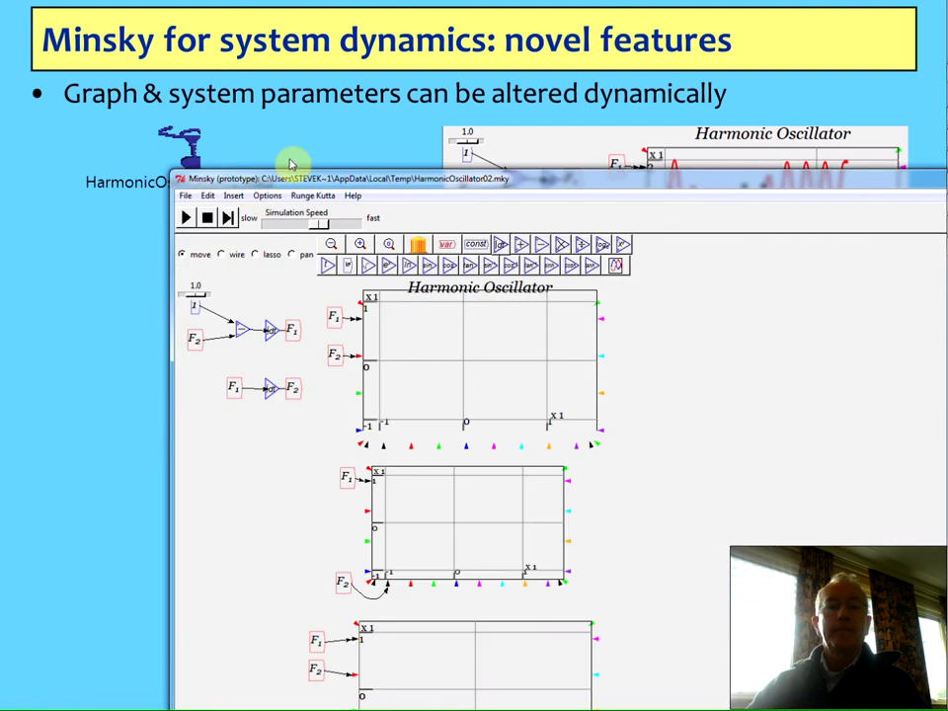
{"action": "double_click", "coordinate": [286, 182]}
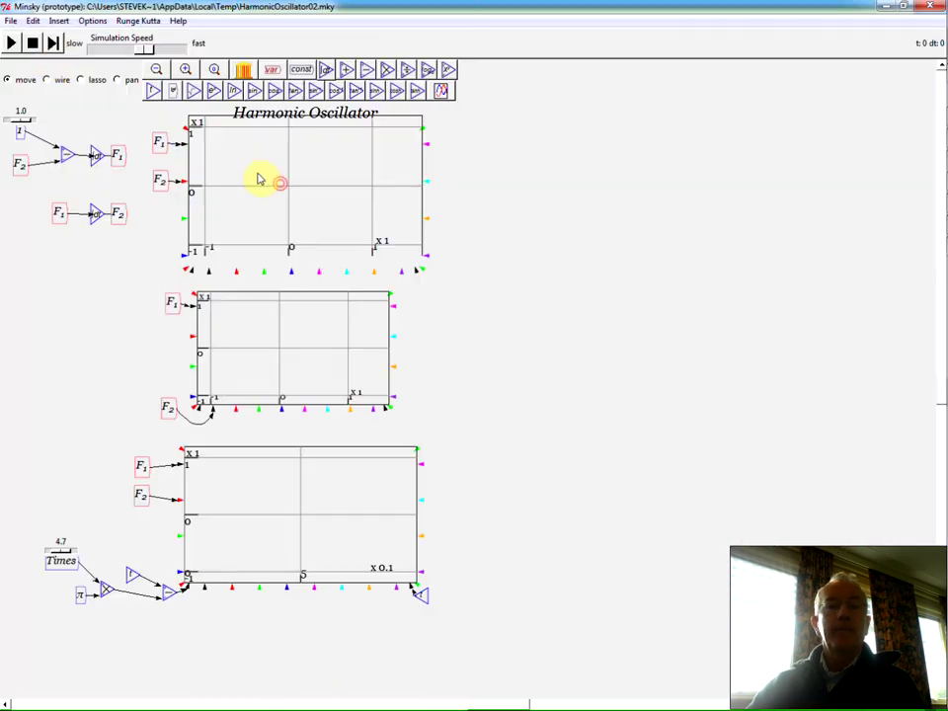
{"action": "left_click", "coordinate": [12, 43]}
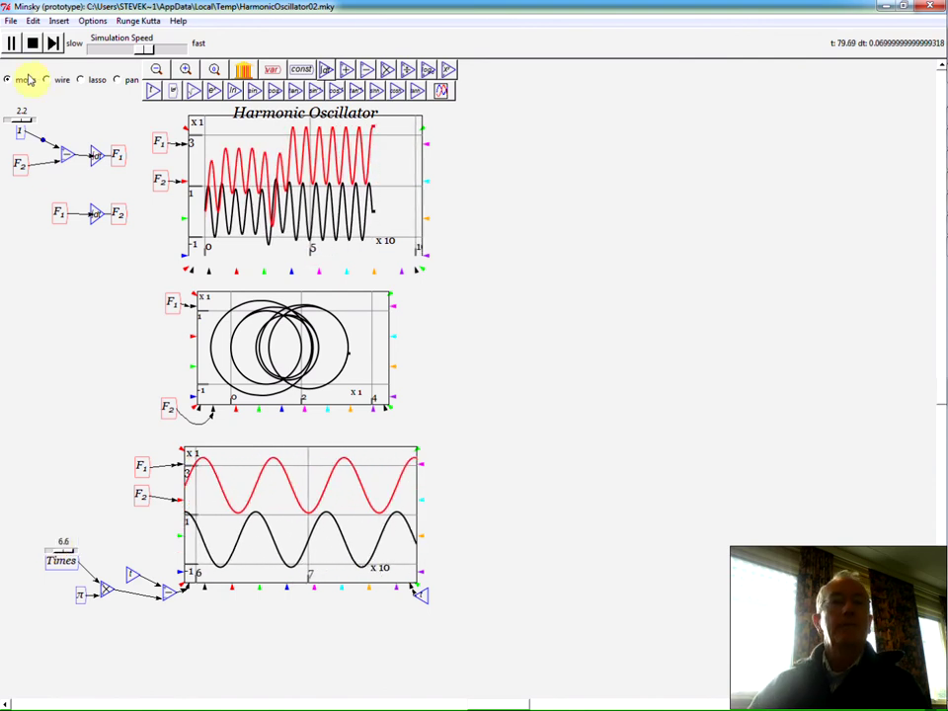
{"action": "left_click_drag", "start_coordinate": [140, 55], "coordinate": [91, 44]}
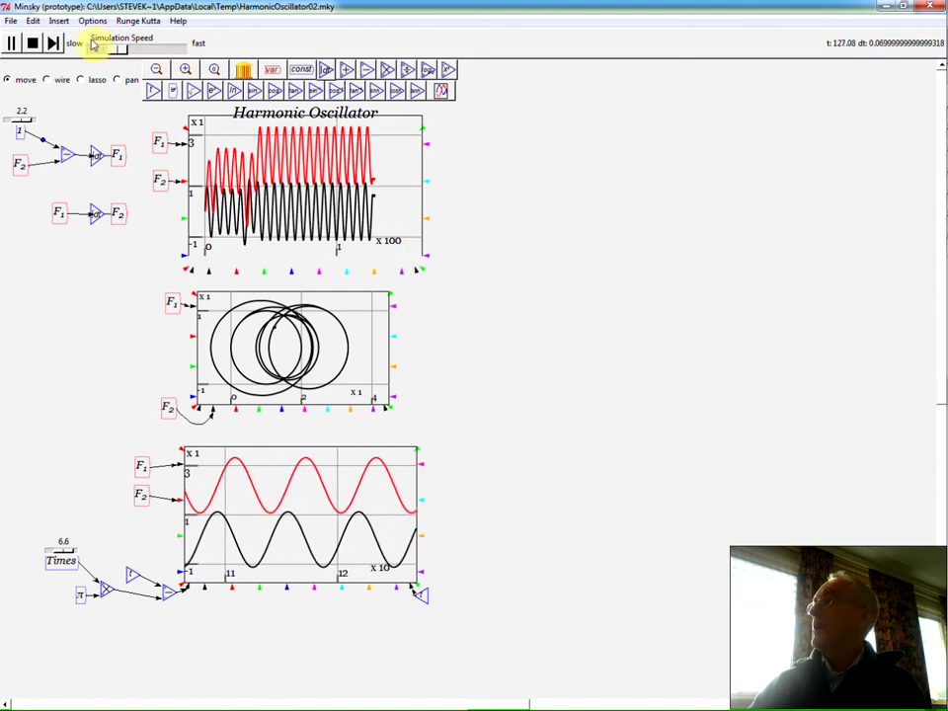
Advance to the 'Direct output to Latex & Matlab' slide and reveal its Latex output bullet
{"action": "key", "text": "alt+Tab"}
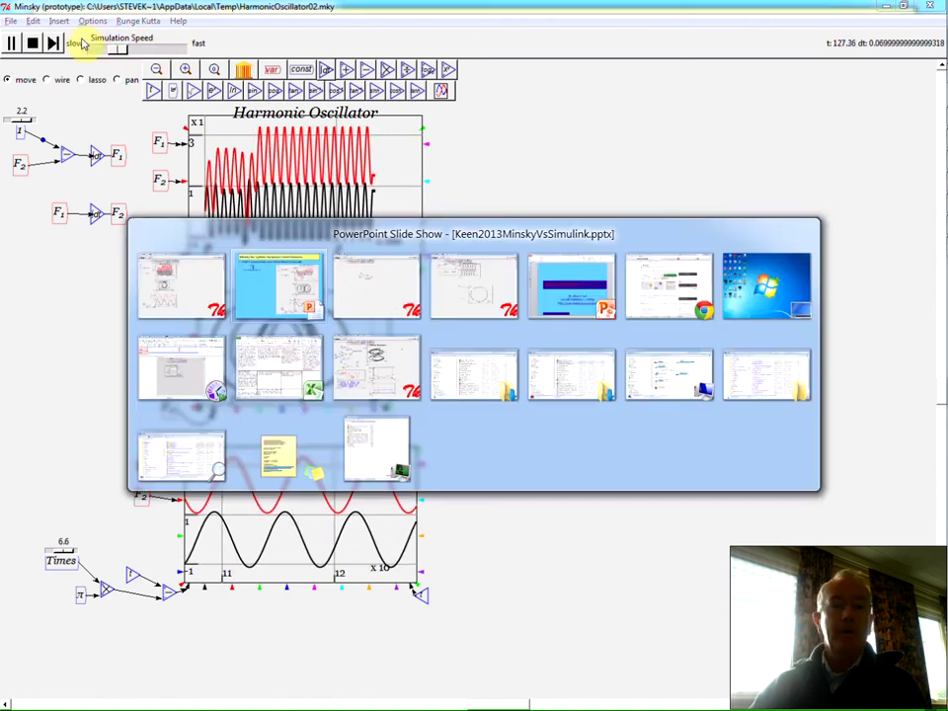
{"action": "left_click", "coordinate": [281, 346]}
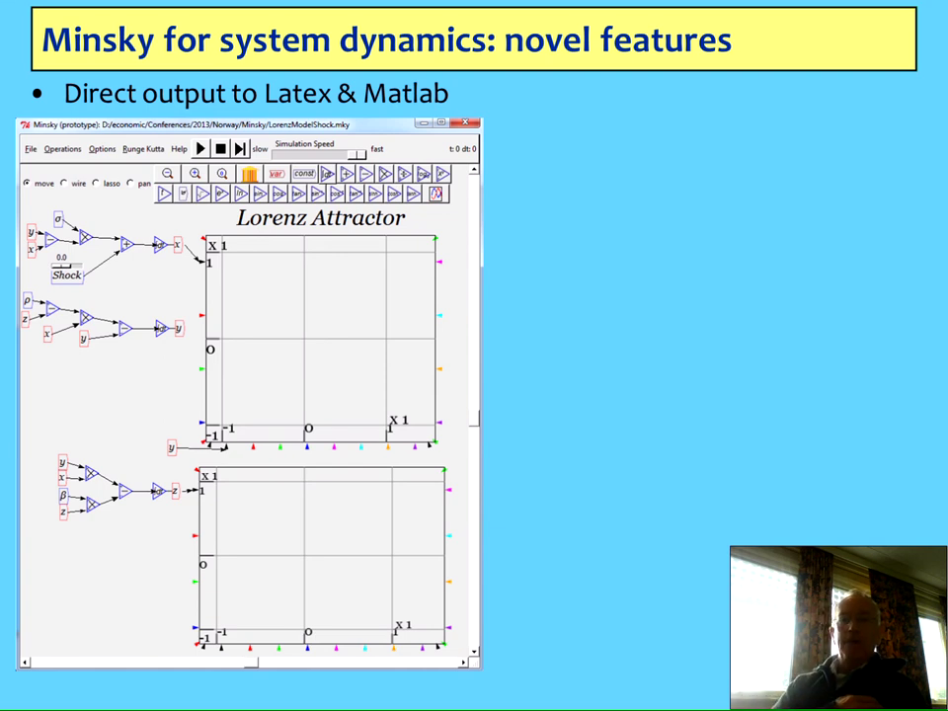
{"action": "key", "text": "Right"}
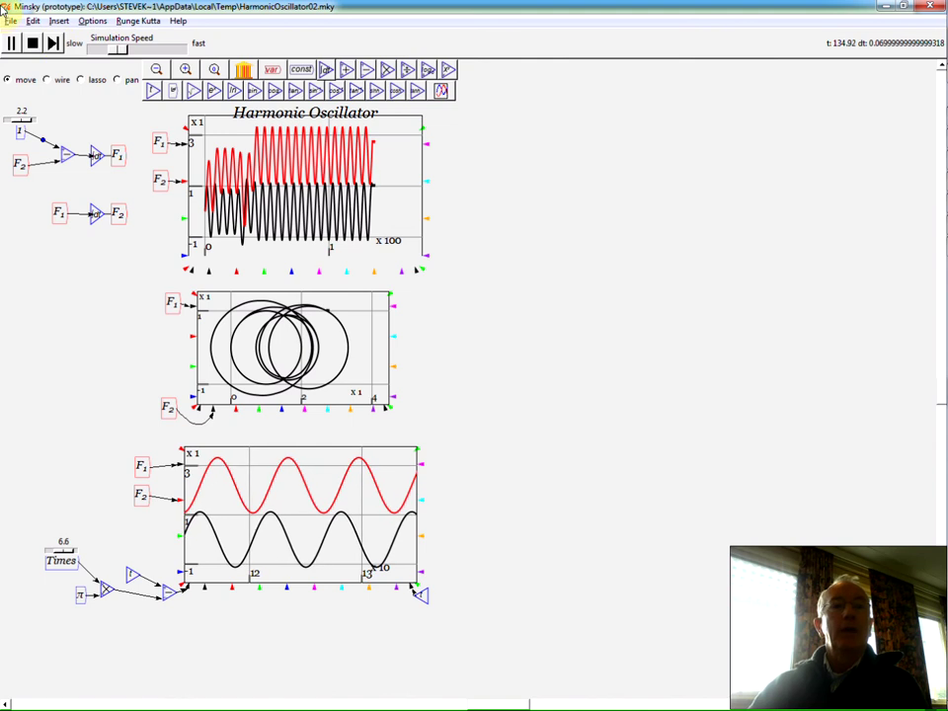
Choose Output LaTeX from the File menu for the HarmonicOscillator02 model
{"action": "left_click", "coordinate": [8, 21]}
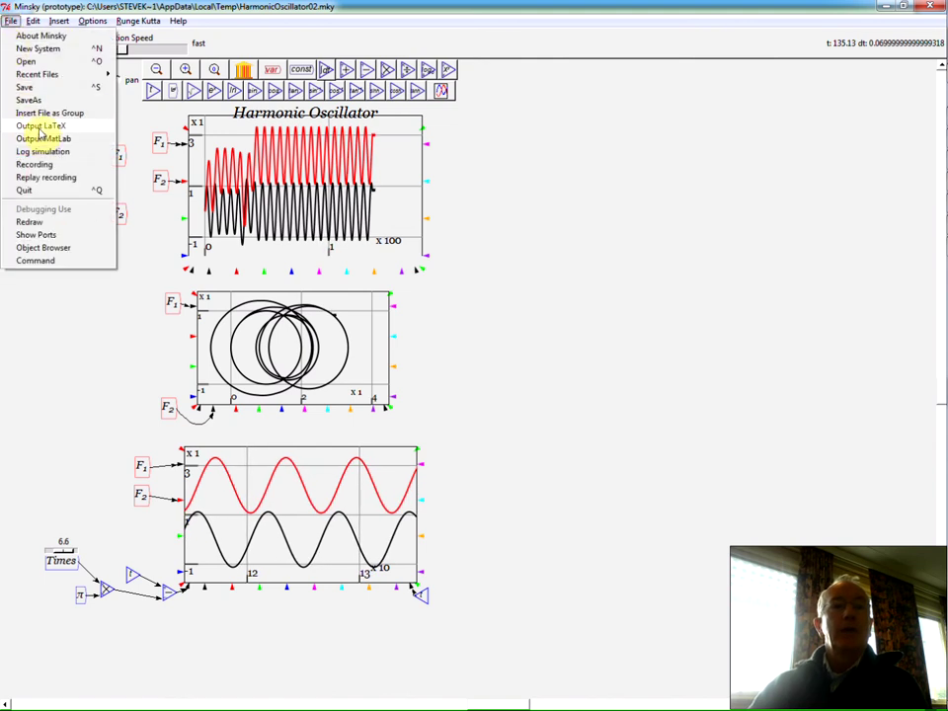
{"action": "left_click", "coordinate": [39, 128]}
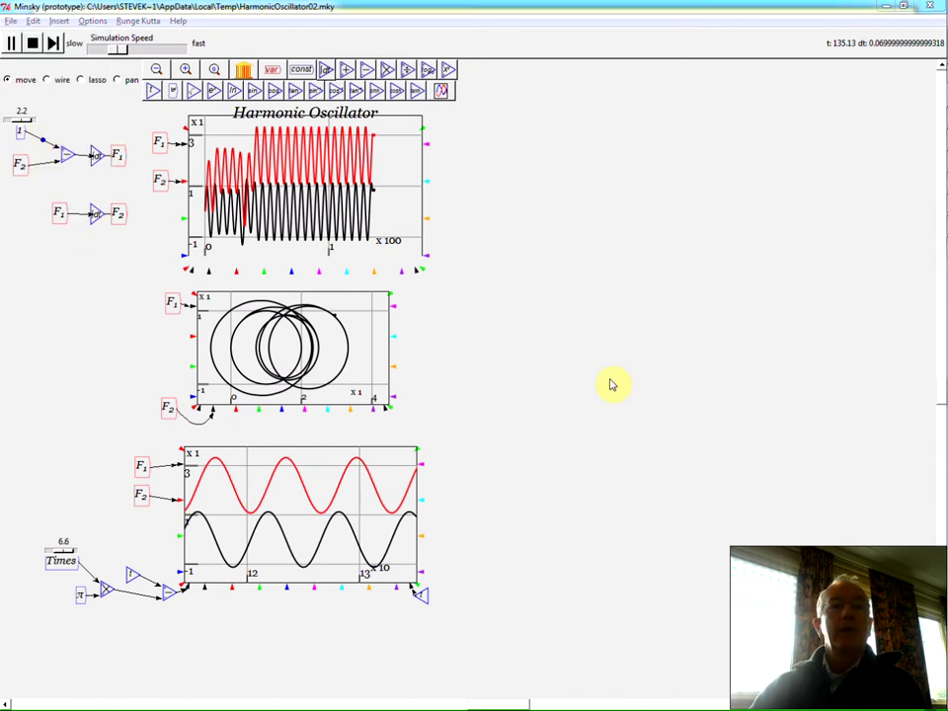
Save the LaTeX export as LatexOutput in the Minsky folder under Recent Places
{"action": "left_click", "coordinate": [36, 91]}
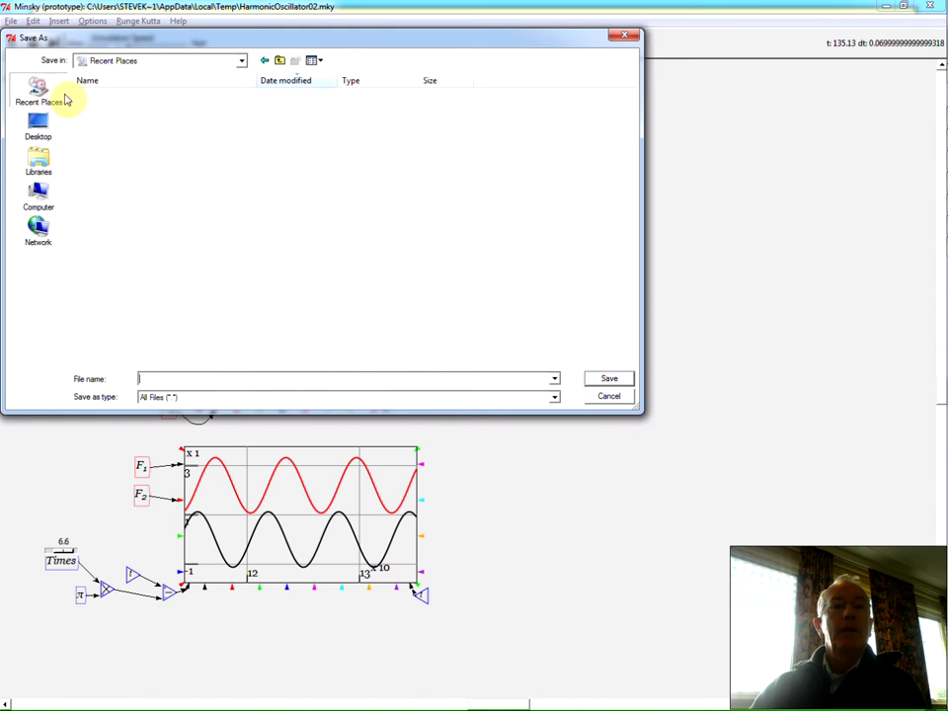
{"action": "double_click", "coordinate": [95, 97]}
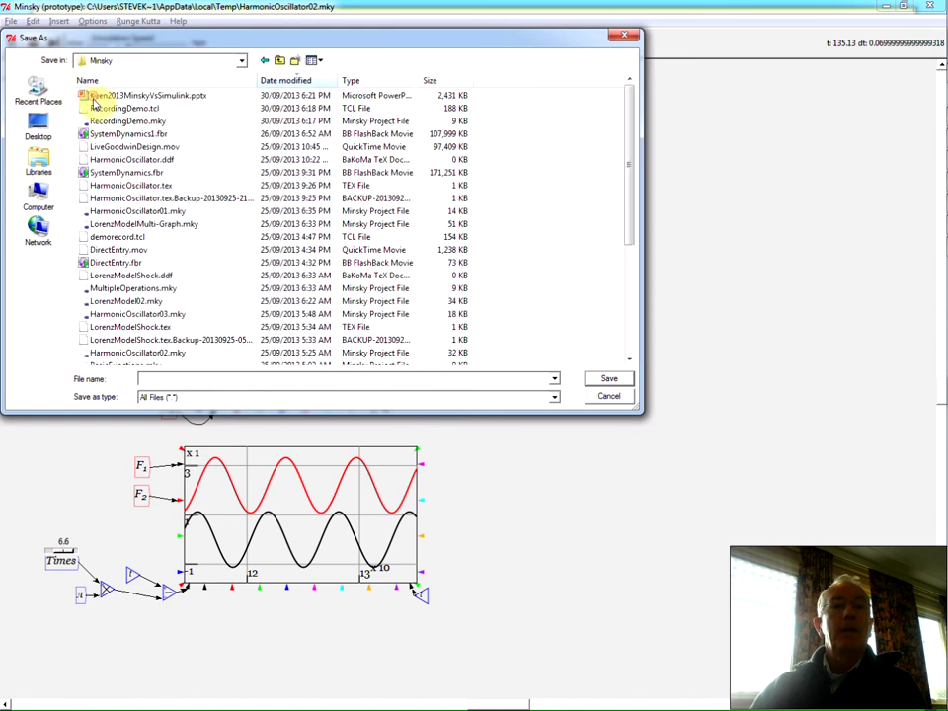
{"action": "left_click", "coordinate": [184, 379]}
{"action": "type", "text": "LatexOutput"}
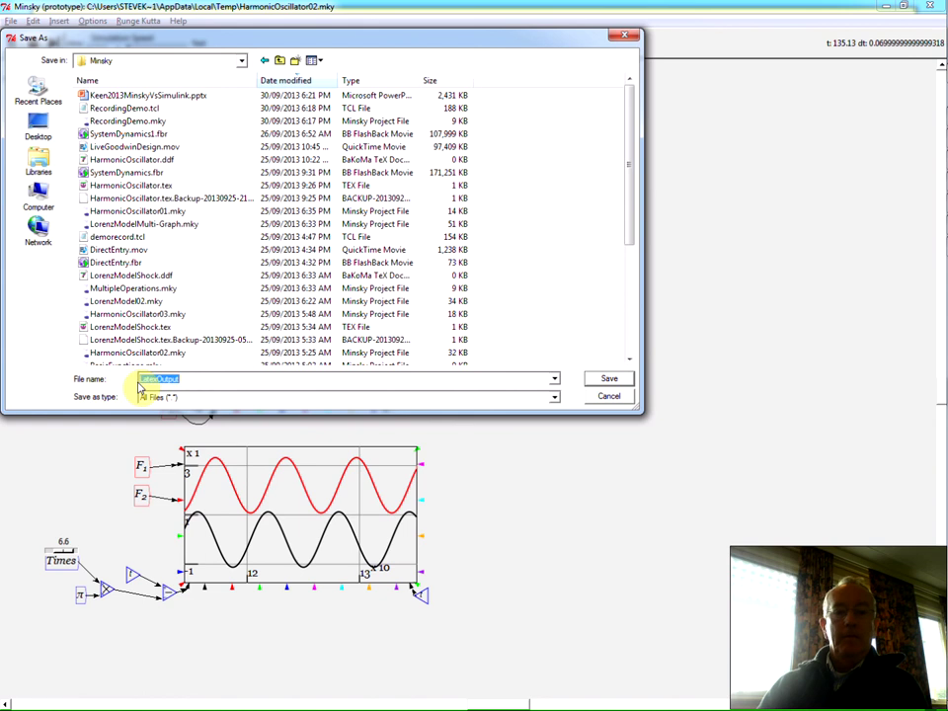
{"action": "key", "text": "Return"}
{"action": "key", "text": "alt+Tab"}
{"action": "key", "text": "alt+Tab"}
{"action": "key", "text": "alt+Tab"}
{"action": "key", "text": "alt+Tab"}
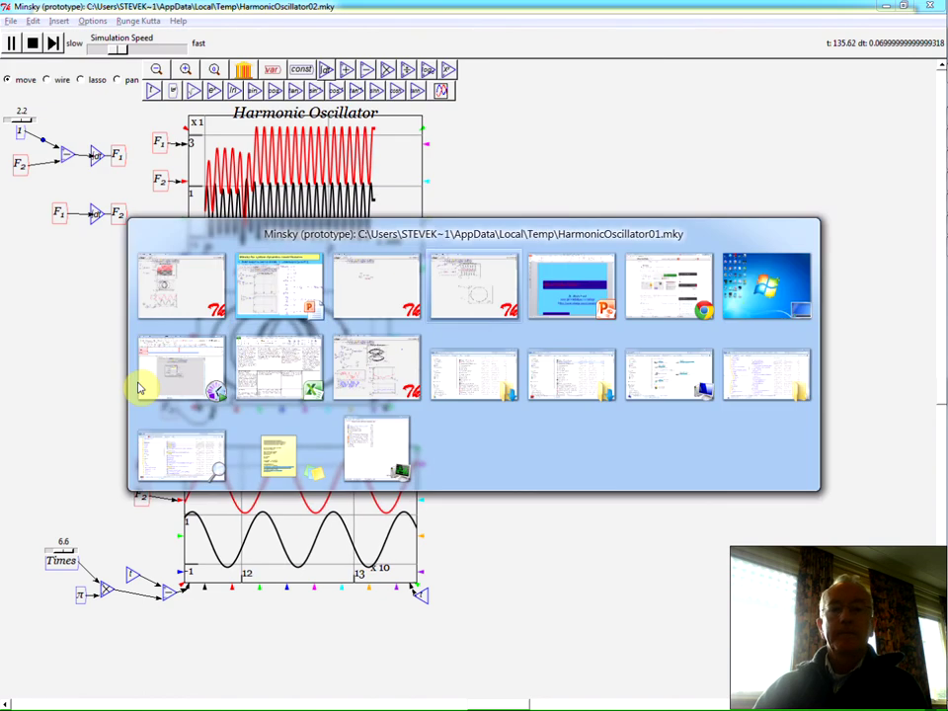
In Explorer, go to the Norway Minsky folder through Recent Places and select LatexOutput.tex
{"action": "key", "text": "alt+Tab"}
{"action": "key", "text": "alt+Tab"}
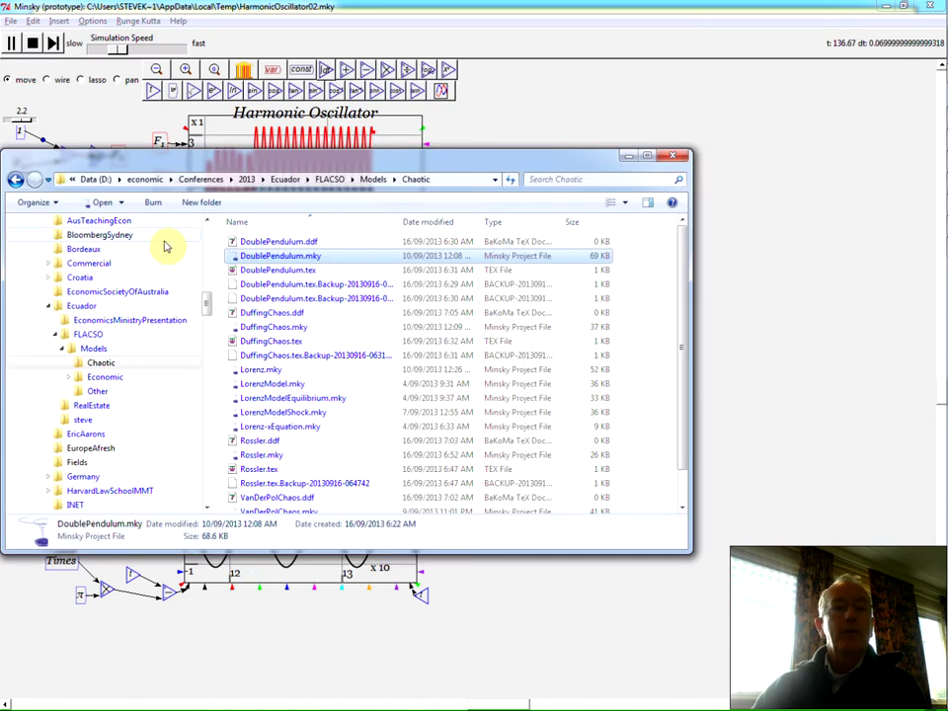
{"action": "left_click", "coordinate": [205, 241]}
{"action": "left_click", "coordinate": [205, 241]}
{"action": "scroll", "coordinate": [104, 257], "scroll_direction": "up", "scroll_amount": 5}
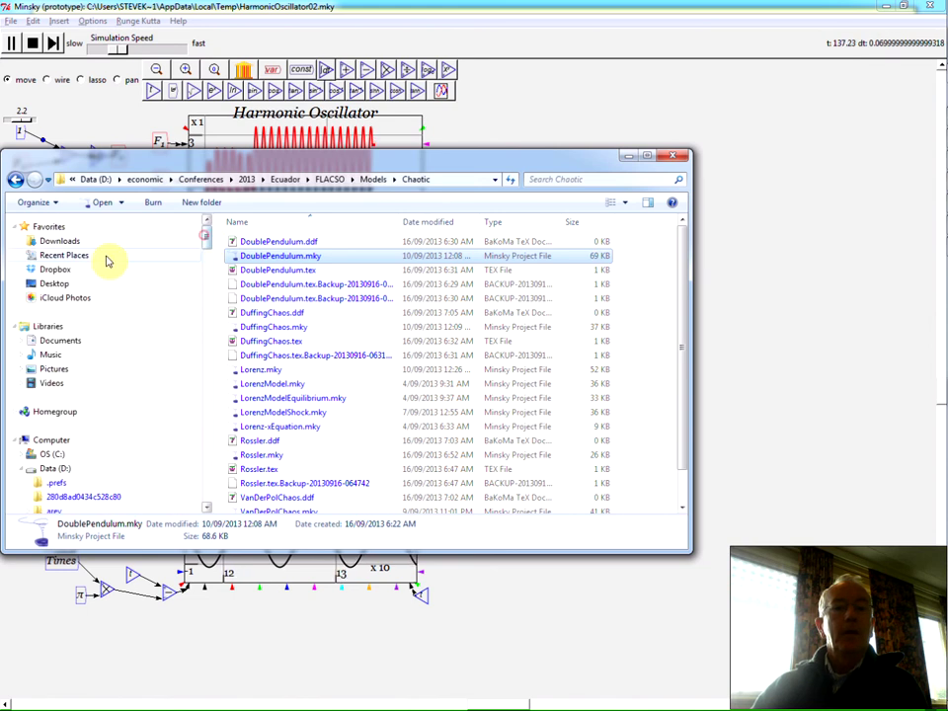
{"action": "left_click", "coordinate": [104, 256]}
{"action": "double_click", "coordinate": [250, 242]}
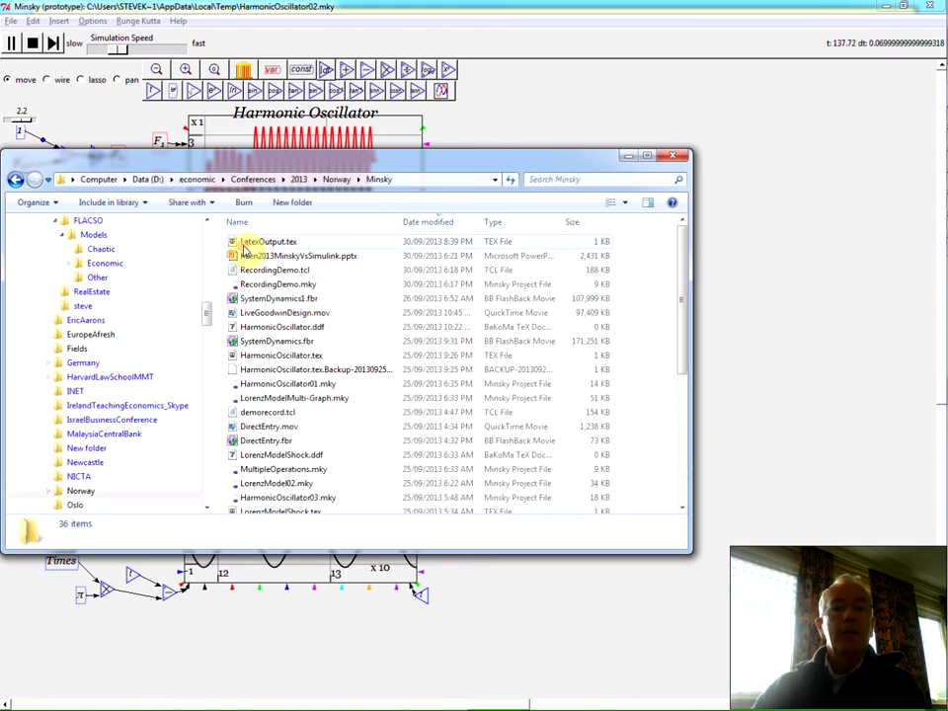
{"action": "left_click", "coordinate": [249, 242]}
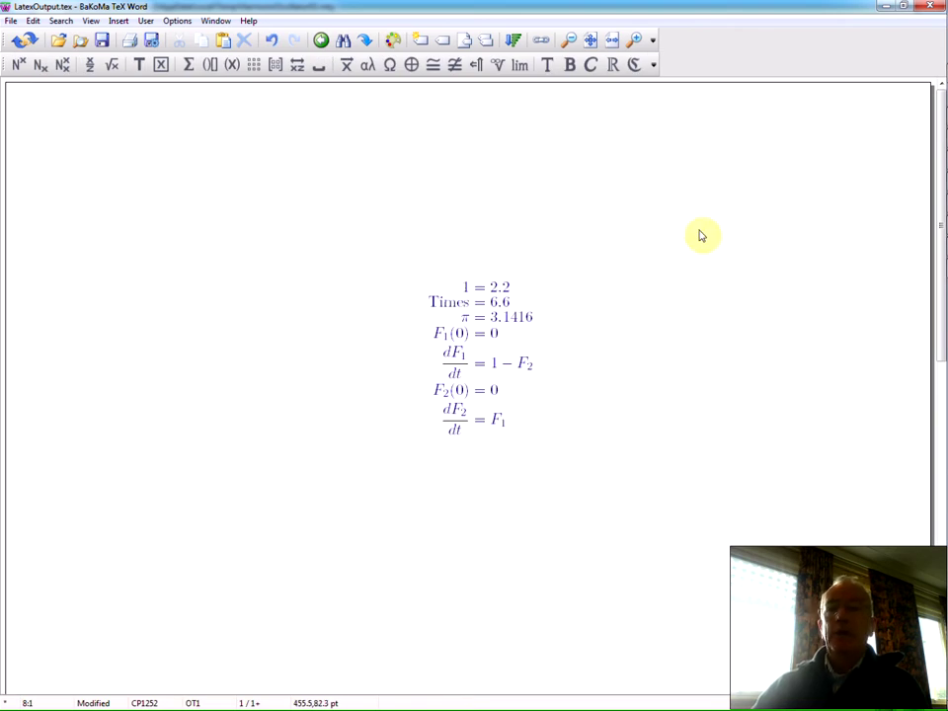
Save LatexOutput.tex in BaKoMa TeX Word and show its Source Files panel from the Window menu
{"action": "key", "text": "ctrl+s"}
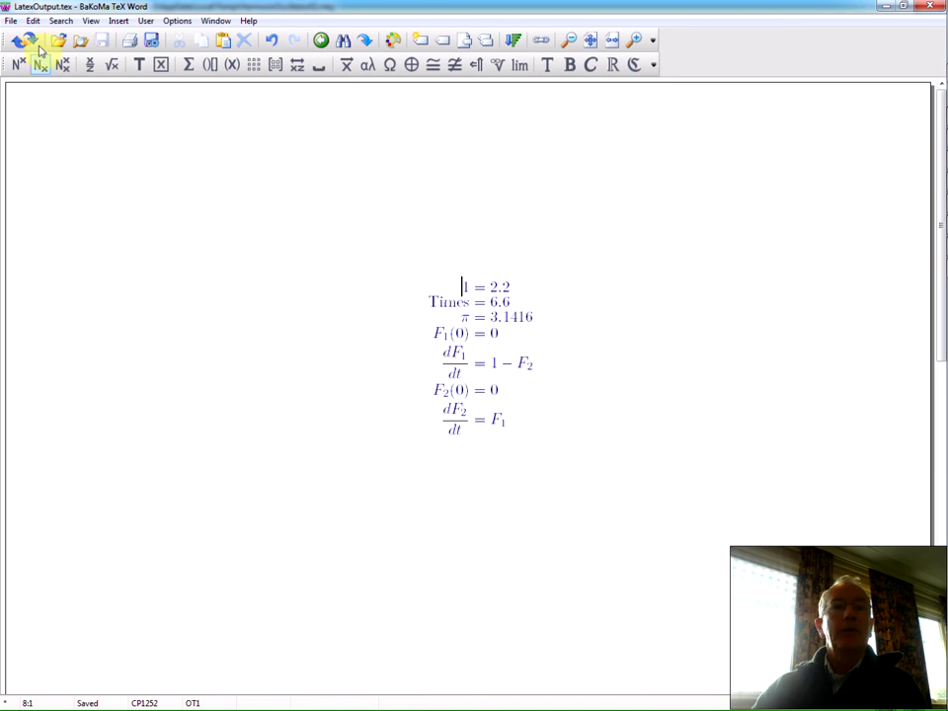
{"action": "left_click", "coordinate": [217, 21]}
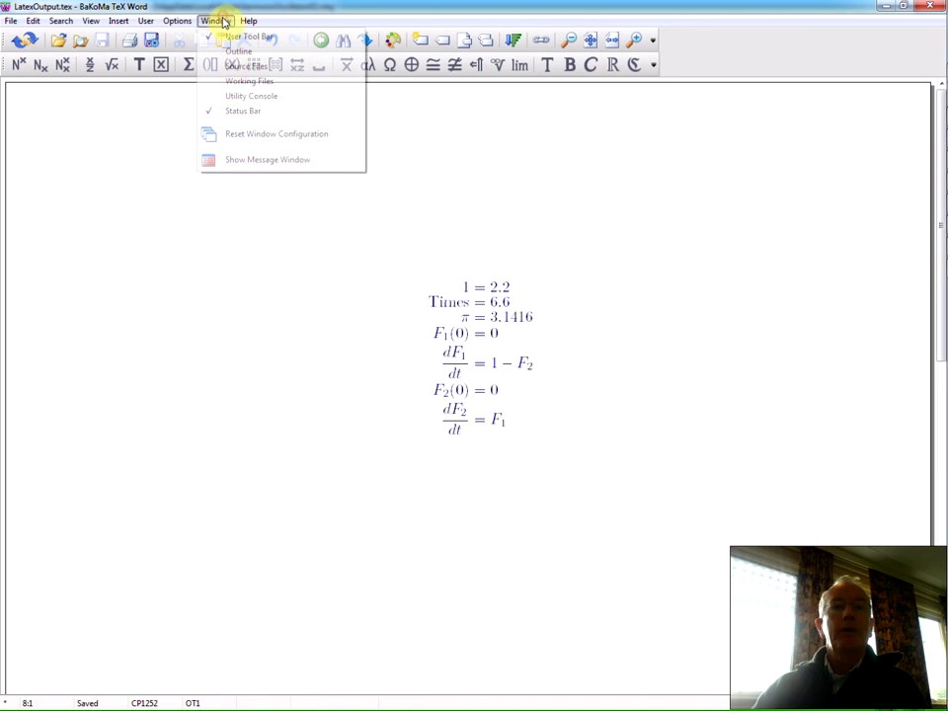
{"action": "left_click", "coordinate": [237, 66]}
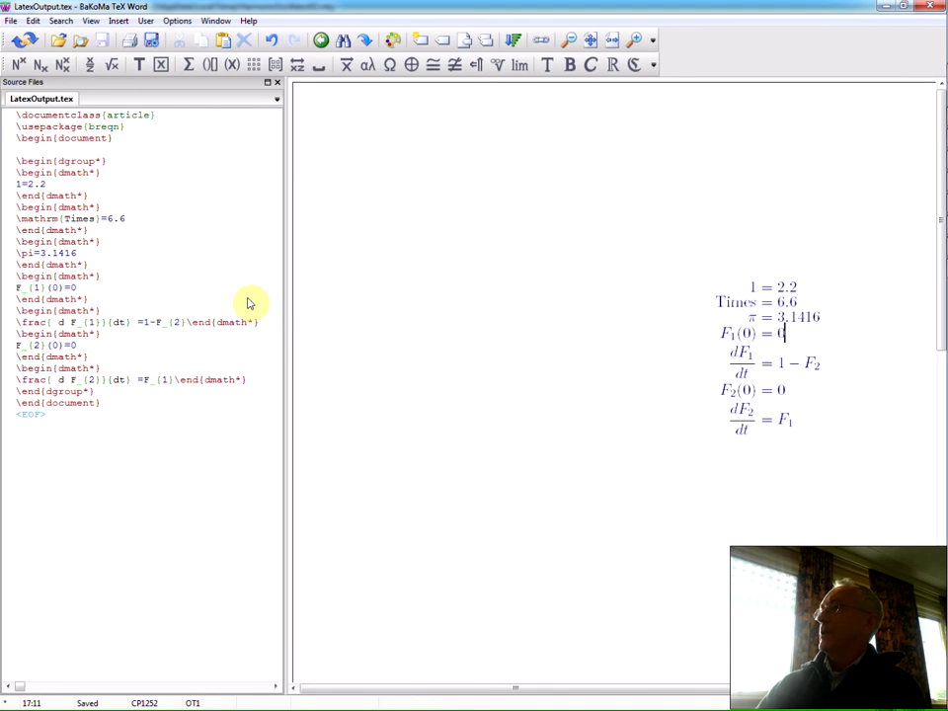
{"action": "key", "text": "alt+Tab"}
Switch windows to the PowerPoint show's 'Visual controls for graphs' slide with the Lorenz attractor
{"action": "key", "text": "Tab"}
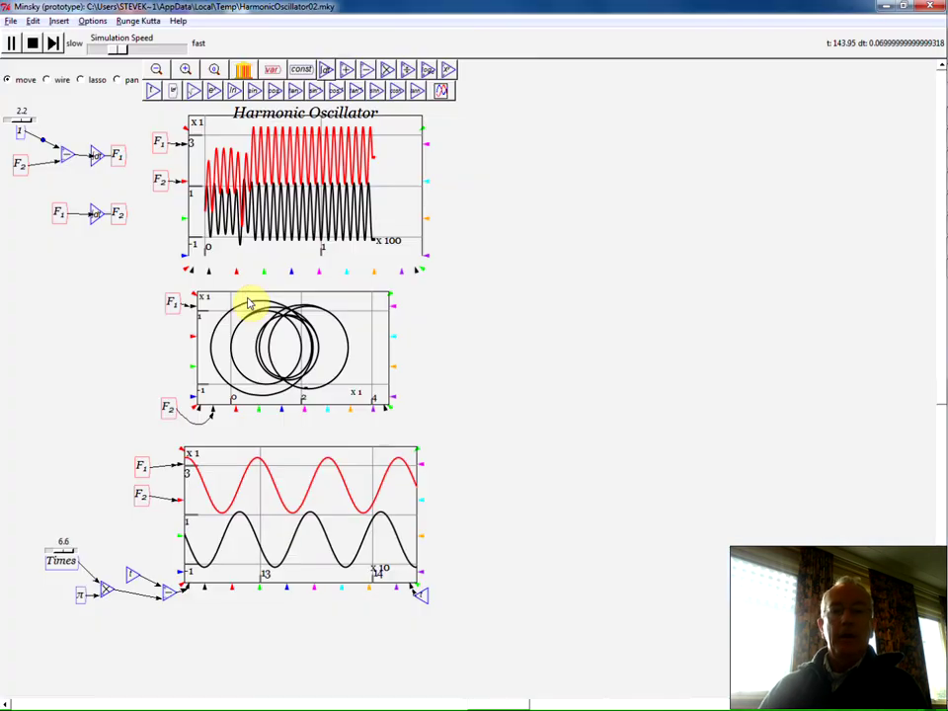
{"action": "key", "text": "alt+Tab"}
{"action": "key", "text": "Tab"}
{"action": "key", "text": "Tab"}
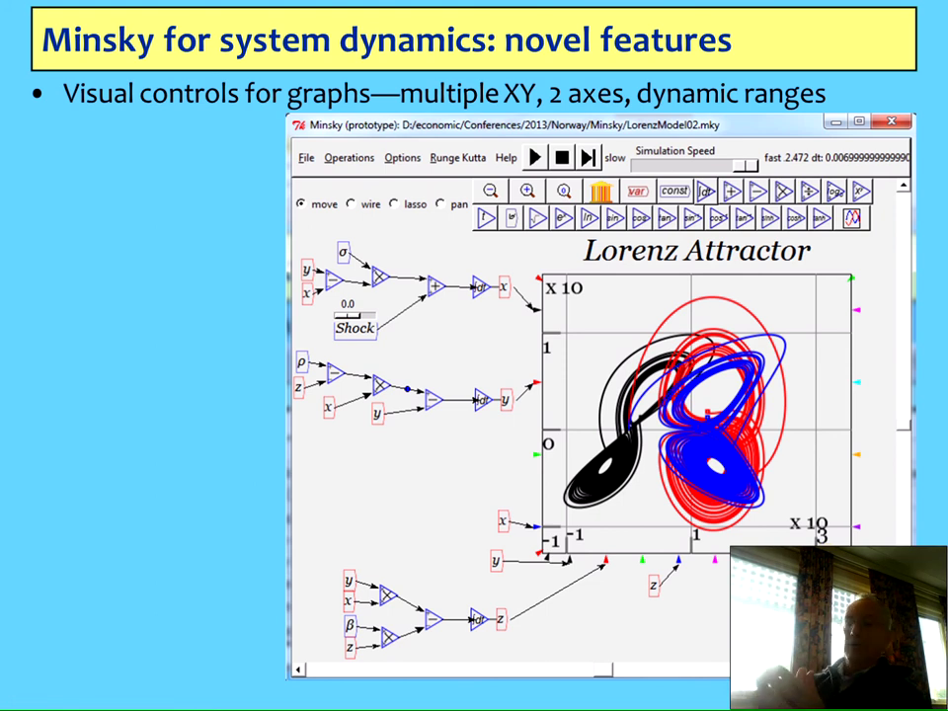
Advance the slide animation toward the 'Math blocks' multiple-operations slide
{"action": "key", "text": "Right"}
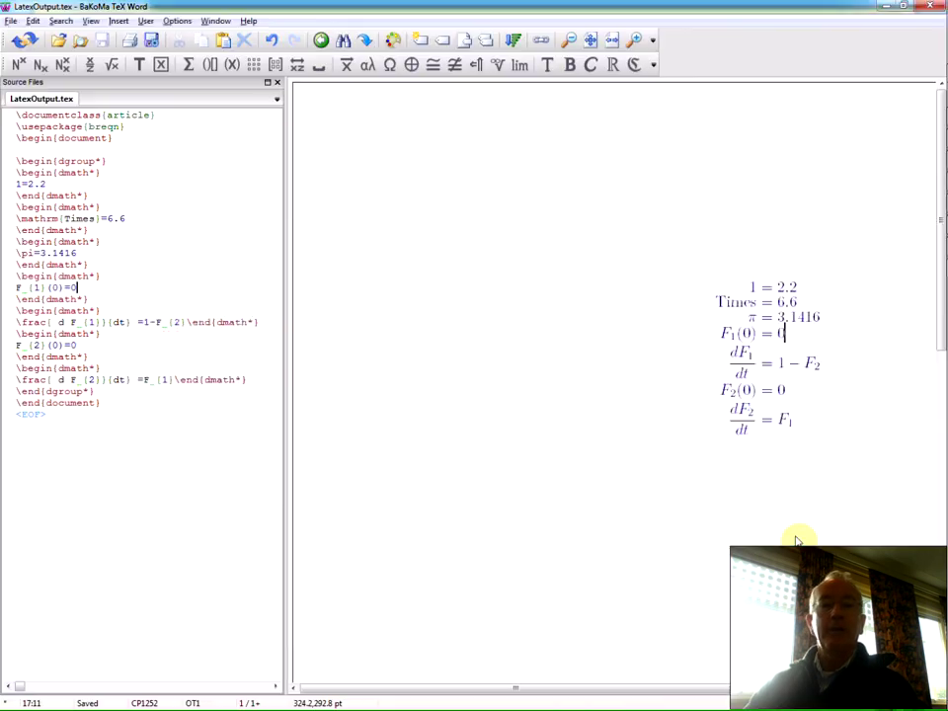
{"action": "key", "text": "alt+Tab"}
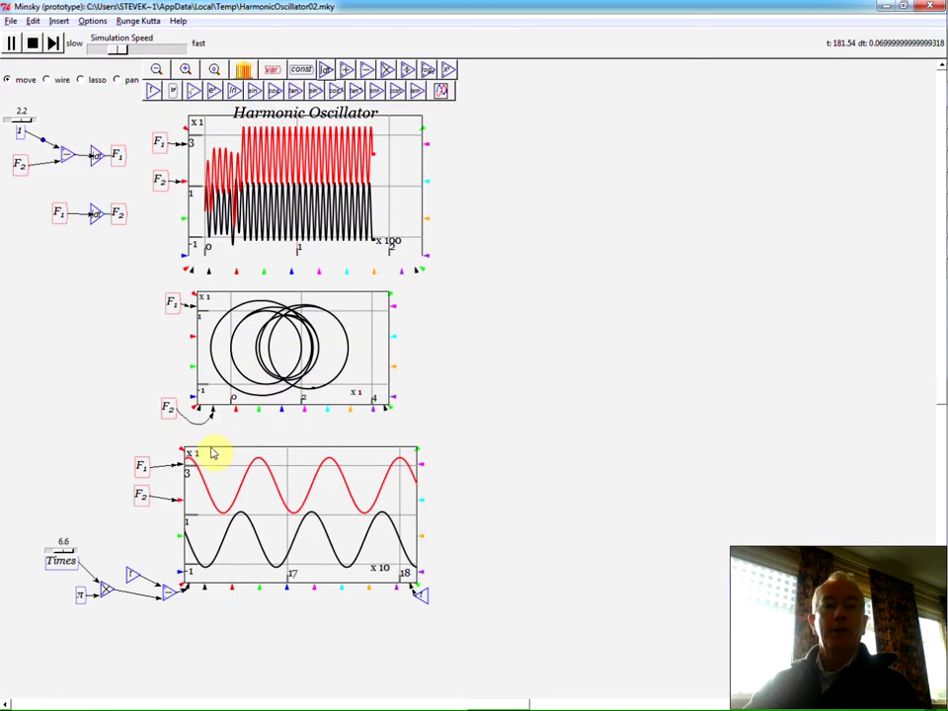
Lasso the Times and pi blocks with the lower plot into a group, then drag the plot out rightward
{"action": "left_click", "coordinate": [83, 79]}
{"action": "mouse_move", "coordinate": [30, 401]}
{"action": "left_mouse_down"}
{"action": "mouse_move", "coordinate": [51, 453]}
{"action": "mouse_move", "coordinate": [221, 614]}
{"action": "mouse_move", "coordinate": [321, 644]}
{"action": "mouse_move", "coordinate": [476, 669]}
{"action": "left_mouse_up"}
{"action": "left_click_drag", "start_coordinate": [331, 559], "coordinate": [643, 402]}
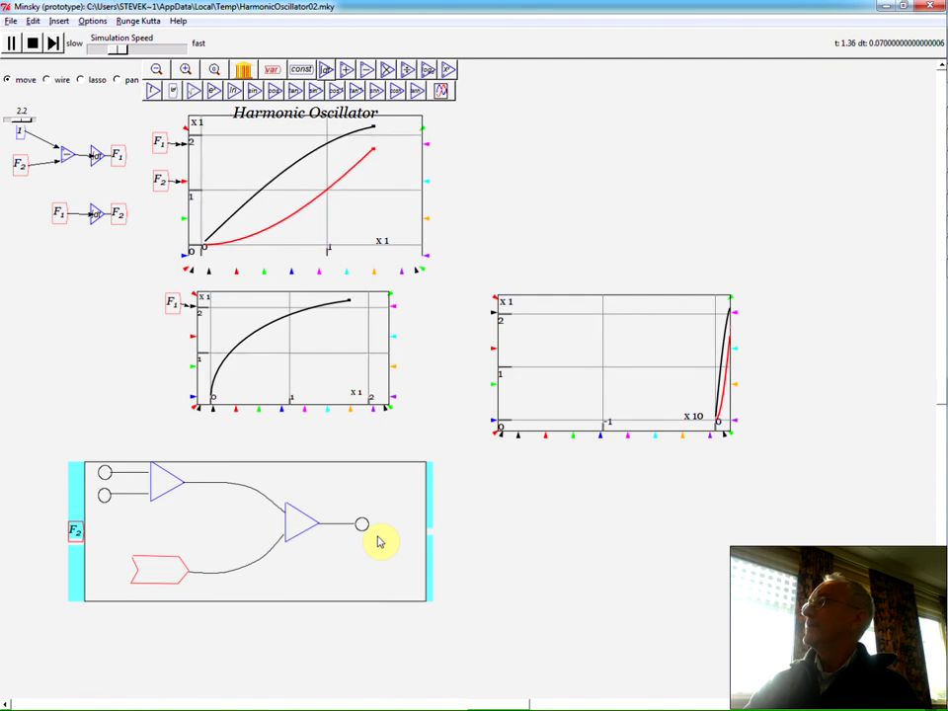
{"action": "left_click", "coordinate": [518, 388]}
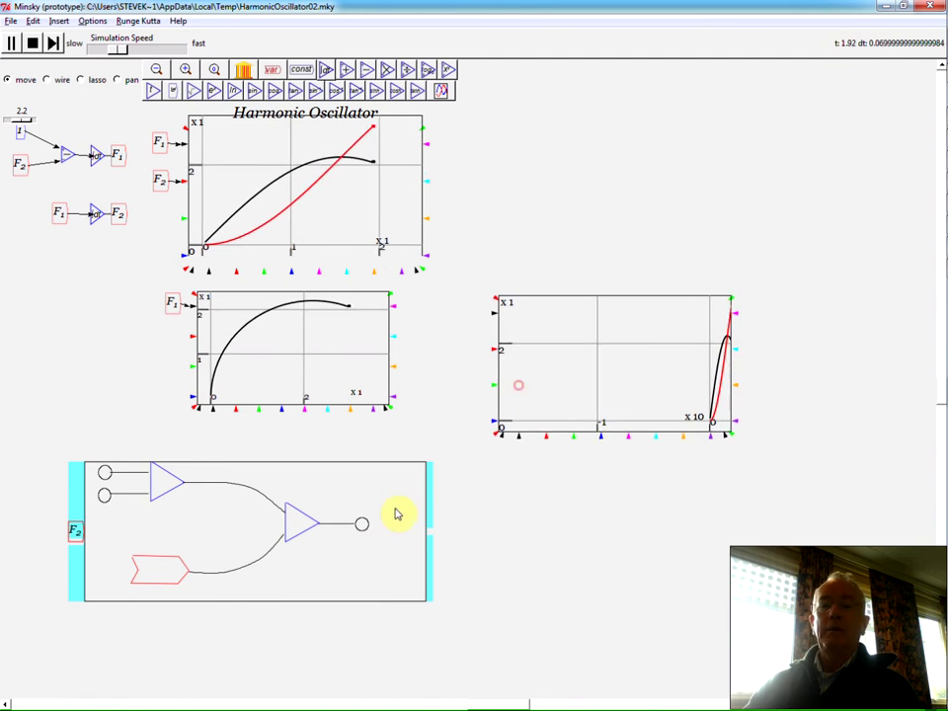
{"action": "left_click", "coordinate": [345, 546]}
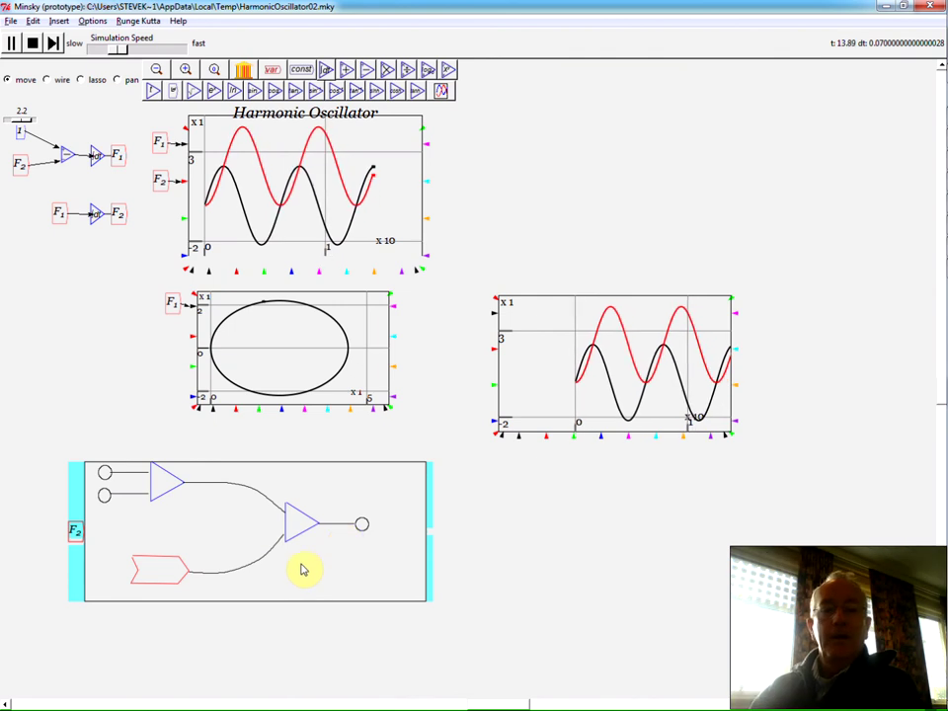
Zoom the view to the group's contents and reposition the group
{"action": "right_click", "coordinate": [303, 560]}
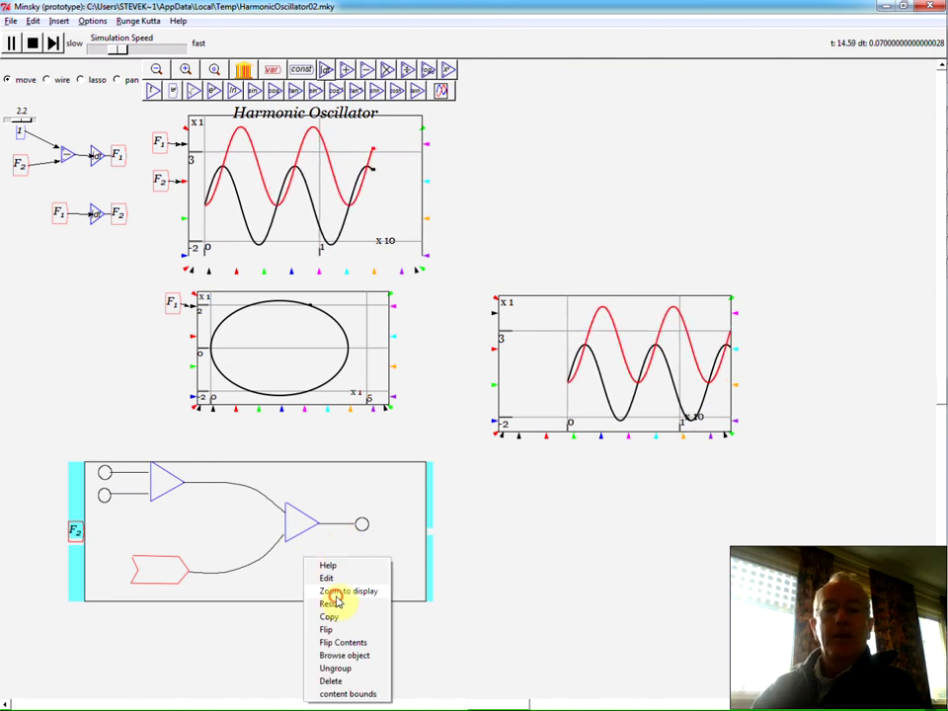
{"action": "left_click", "coordinate": [333, 592]}
{"action": "left_click_drag", "start_coordinate": [341, 606], "coordinate": [418, 589]}
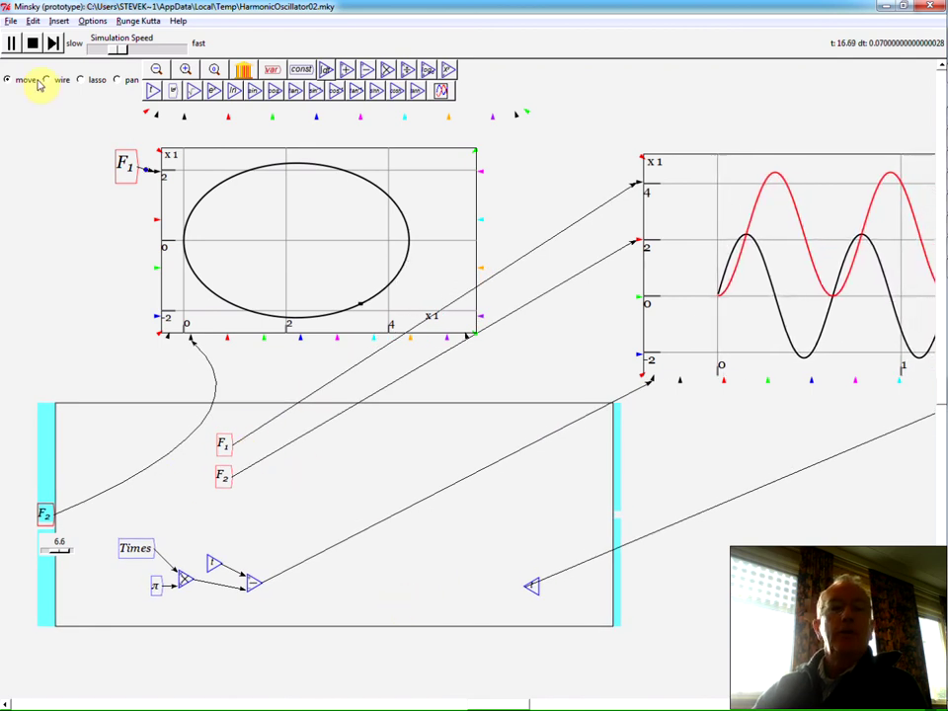
Lasso the F1 and F2 variables inside the group and move them toward its middle
{"action": "left_click", "coordinate": [82, 80]}
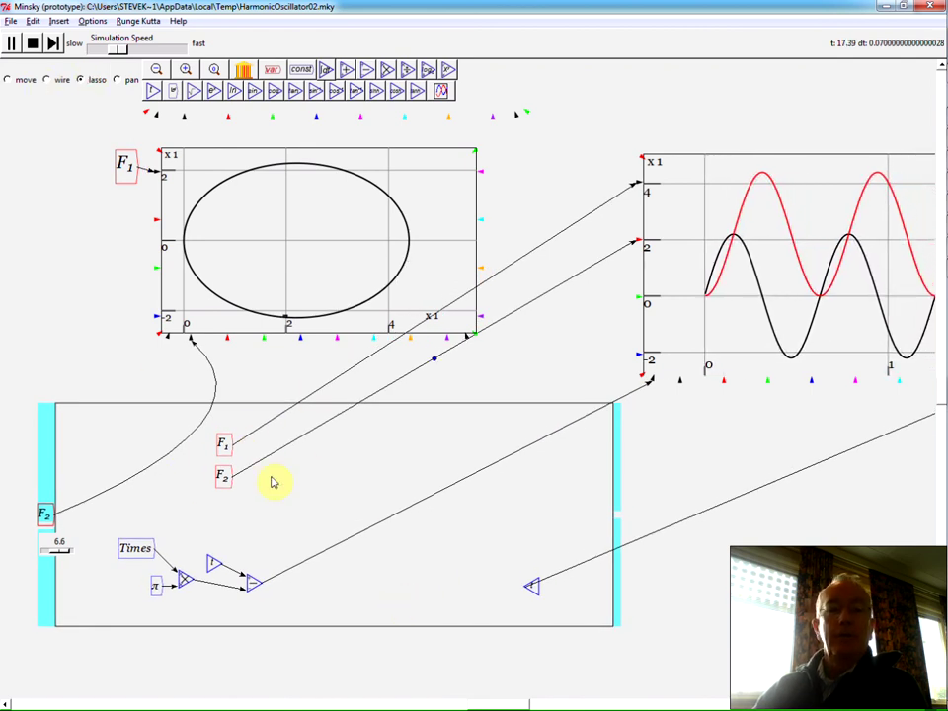
{"action": "left_click_drag", "start_coordinate": [260, 506], "coordinate": [159, 423]}
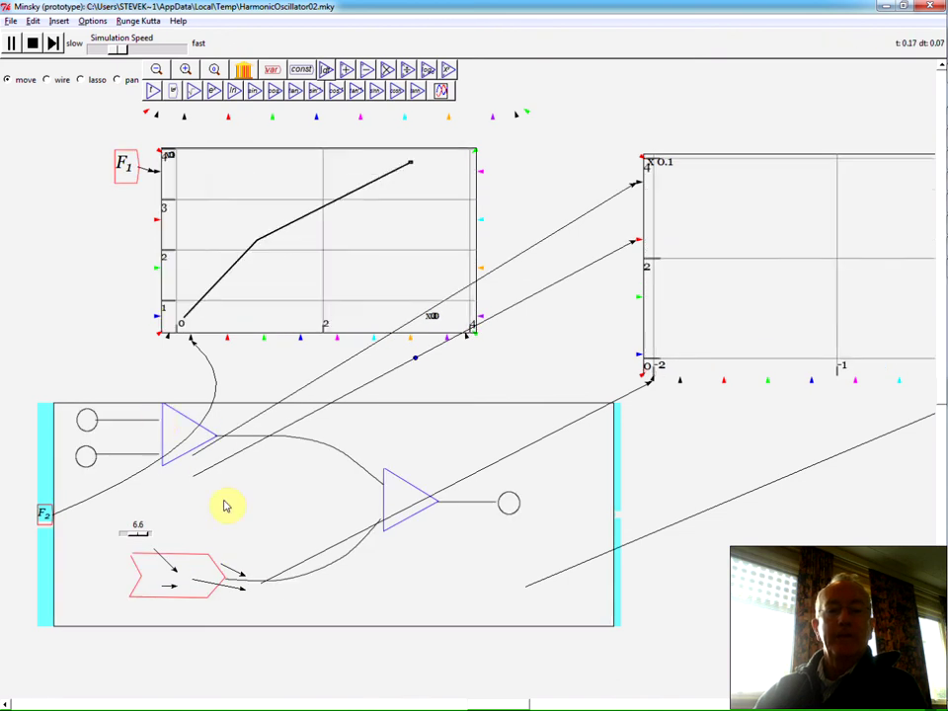
{"action": "right_click", "coordinate": [229, 508]}
{"action": "left_click", "coordinate": [246, 540]}
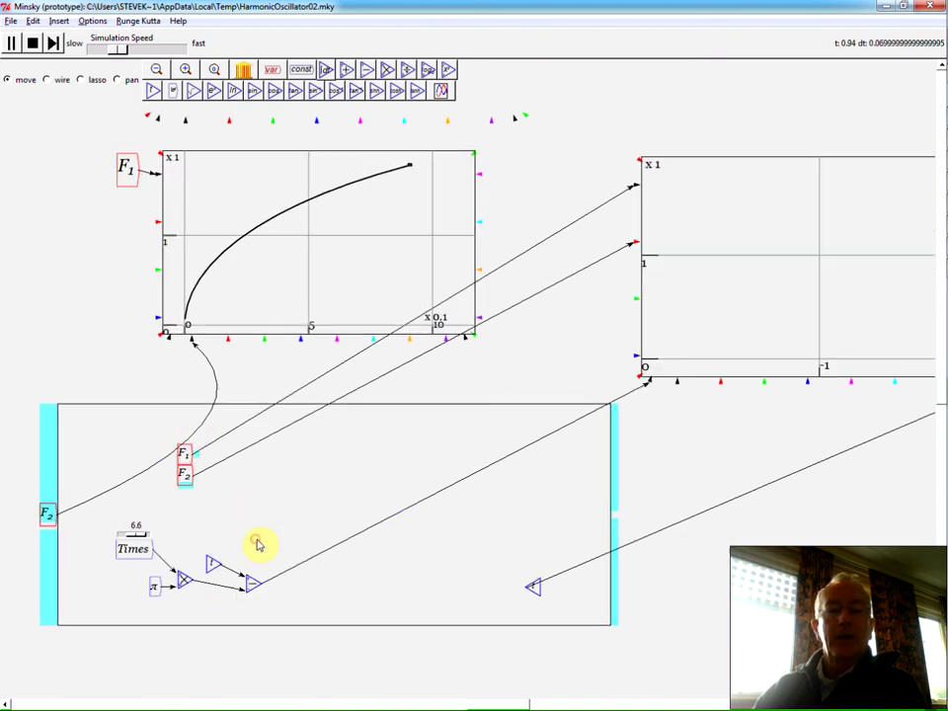
{"action": "left_click_drag", "start_coordinate": [187, 488], "coordinate": [262, 477]}
{"action": "right_click", "coordinate": [261, 477]}
{"action": "left_click", "coordinate": [213, 482]}
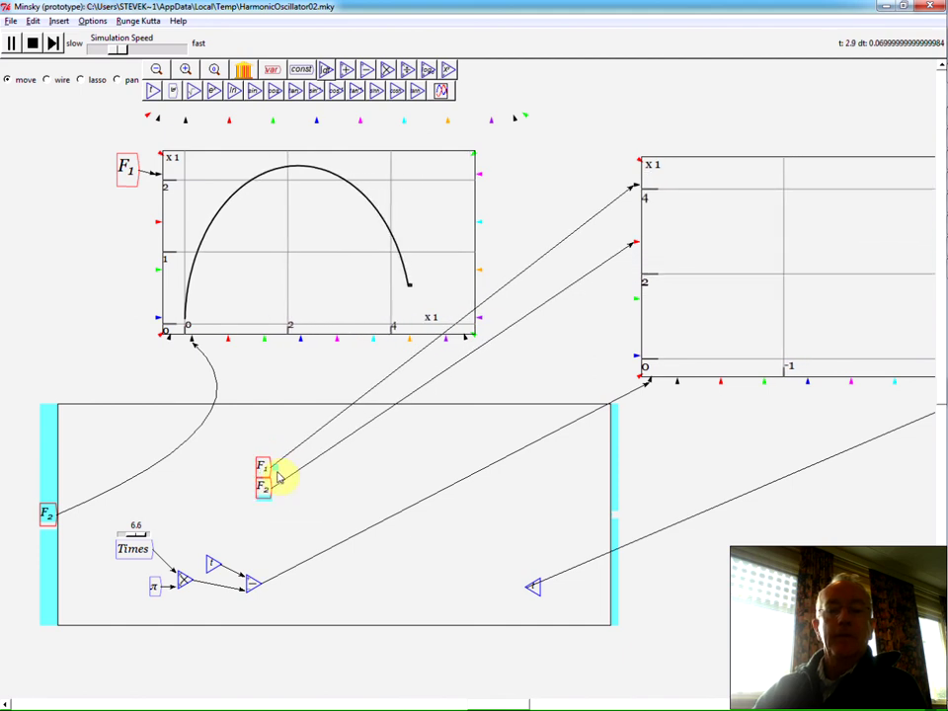
{"action": "right_click", "coordinate": [276, 470]}
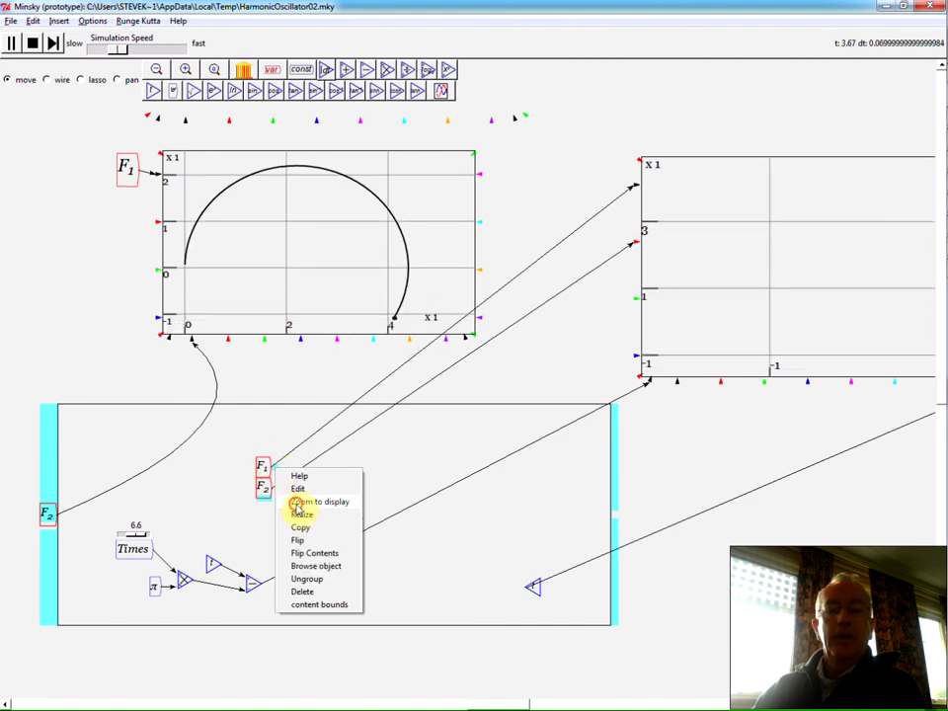
{"action": "left_click", "coordinate": [298, 503]}
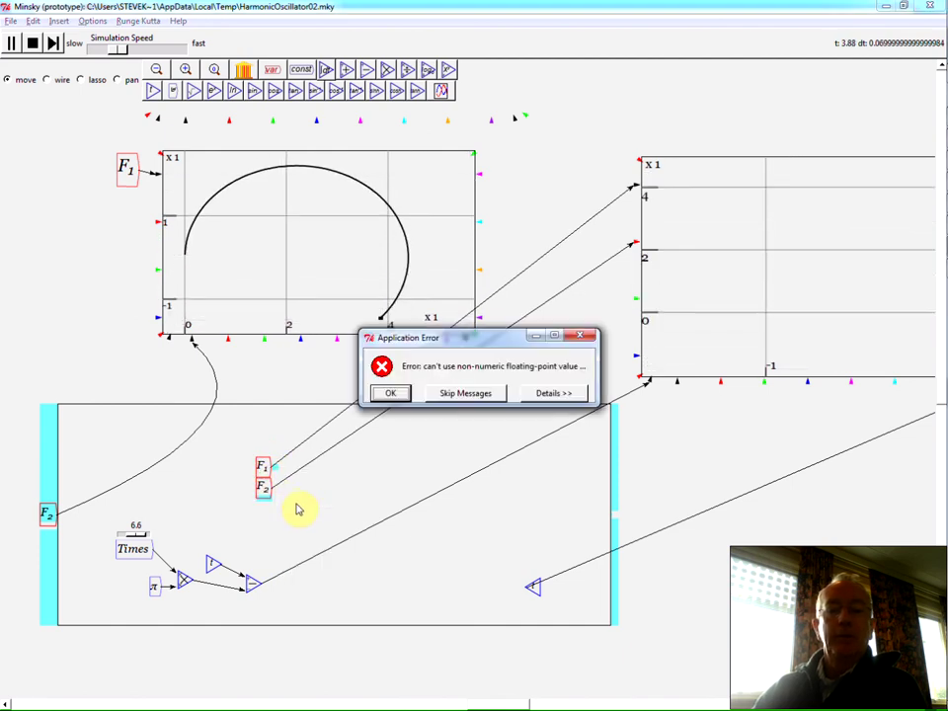
{"action": "left_click", "coordinate": [391, 394]}
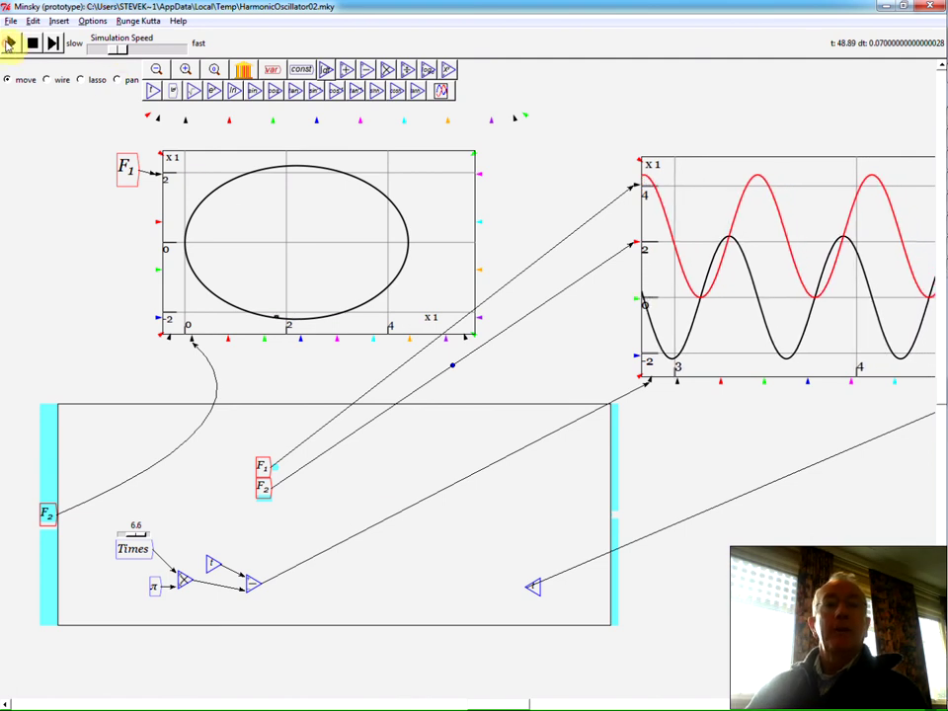
Pause the simulation at t≈48.96, then start and cancel a File > Output MatLab export
{"action": "left_click", "coordinate": [11, 42]}
{"action": "left_click", "coordinate": [8, 21]}
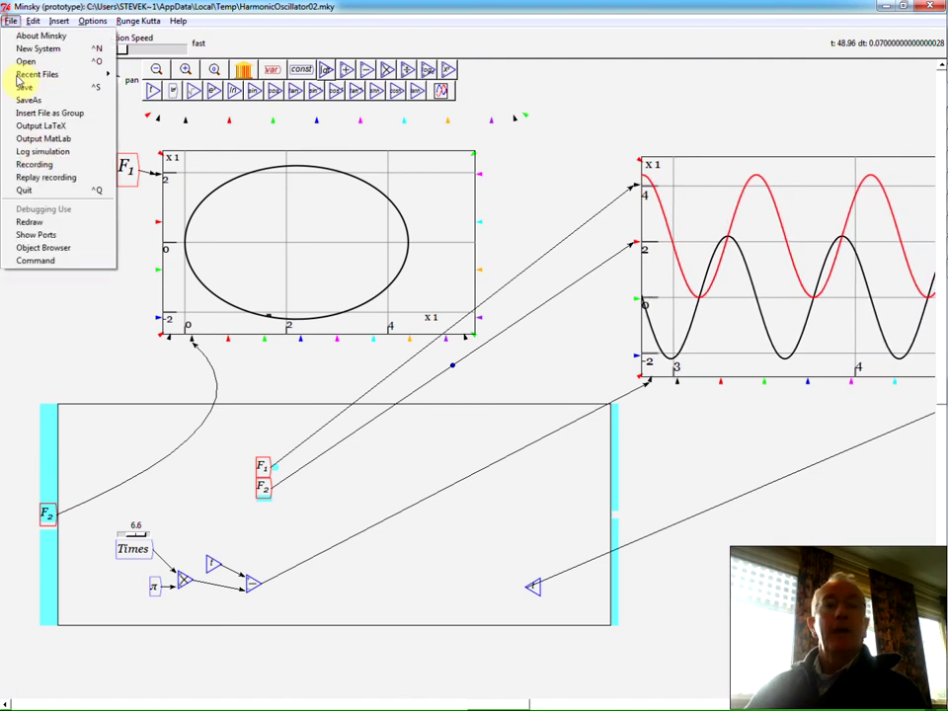
{"action": "left_click", "coordinate": [42, 139]}
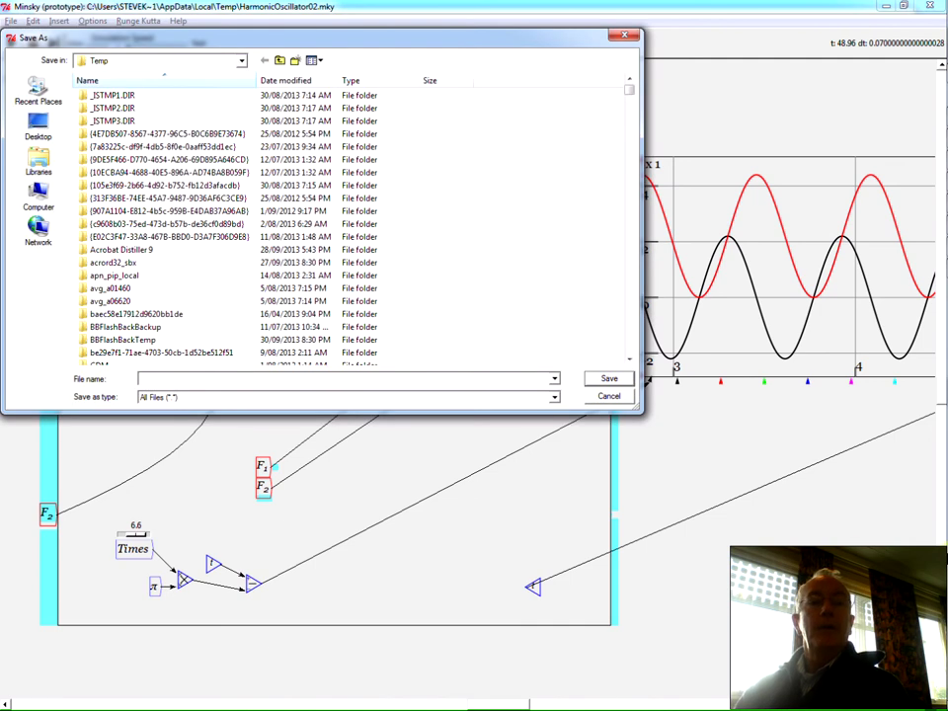
{"action": "left_click", "coordinate": [620, 397]}
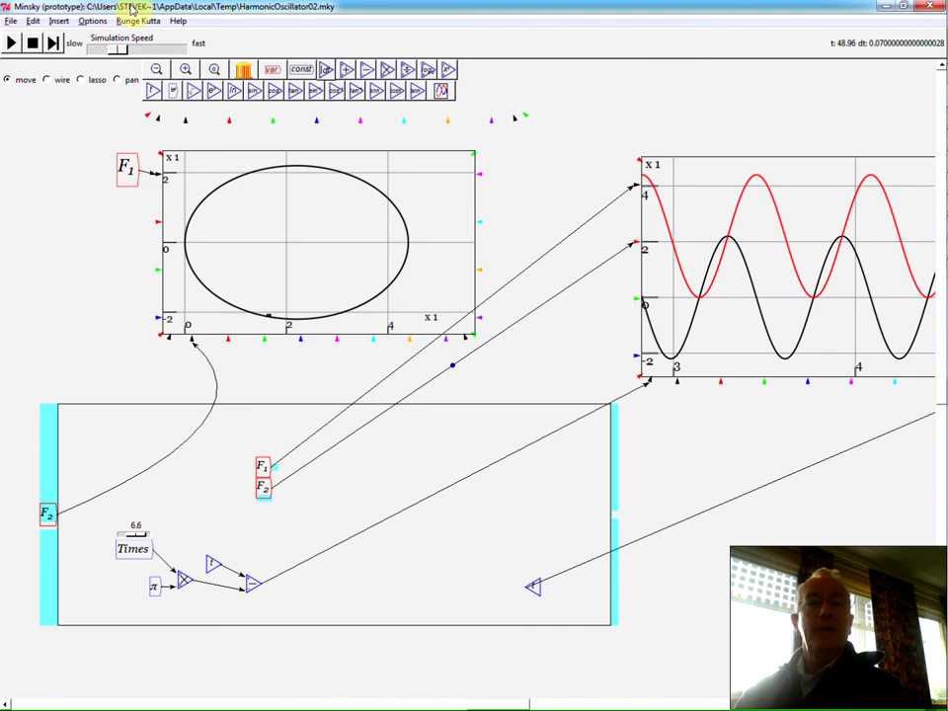
Load DoublePendulum.mky from File > Recent Files
{"action": "left_click", "coordinate": [9, 21]}
{"action": "mouse_move", "coordinate": [34, 75]}
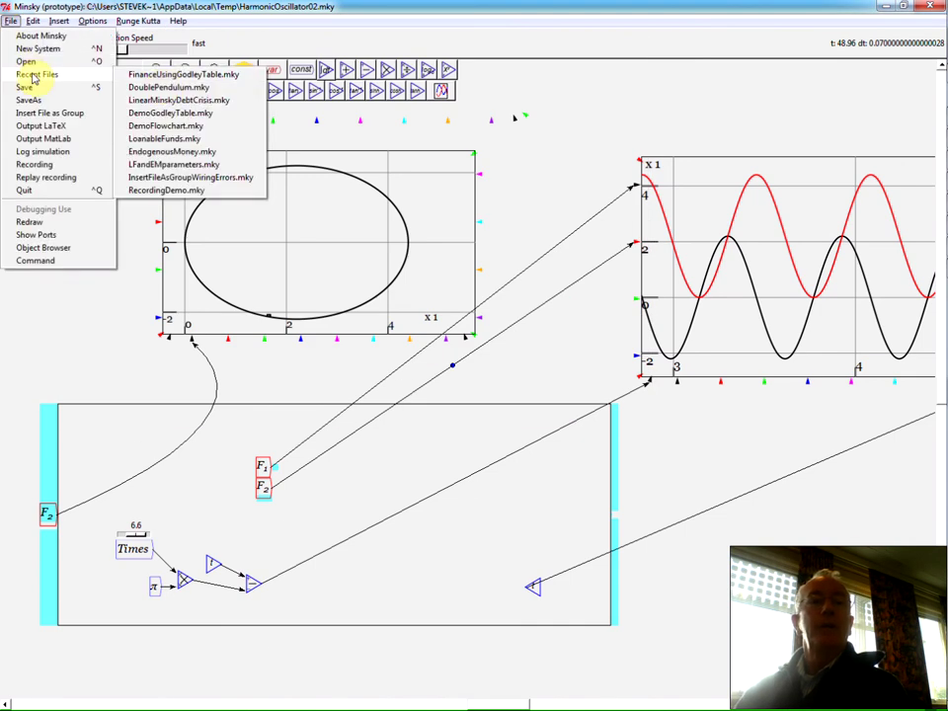
{"action": "left_click", "coordinate": [193, 87]}
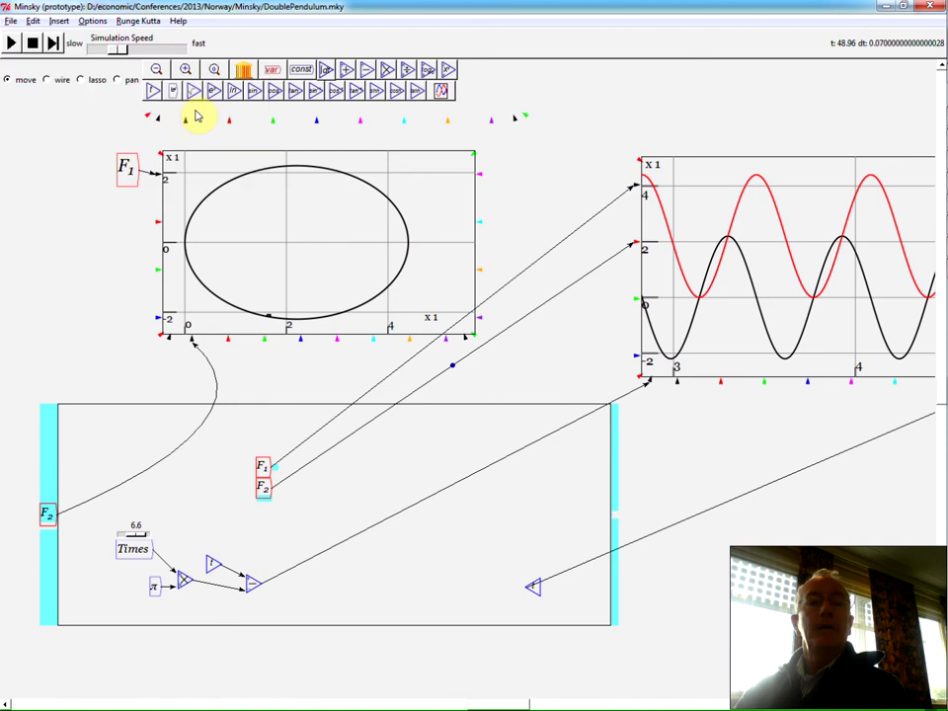
{"action": "left_click", "coordinate": [10, 20]}
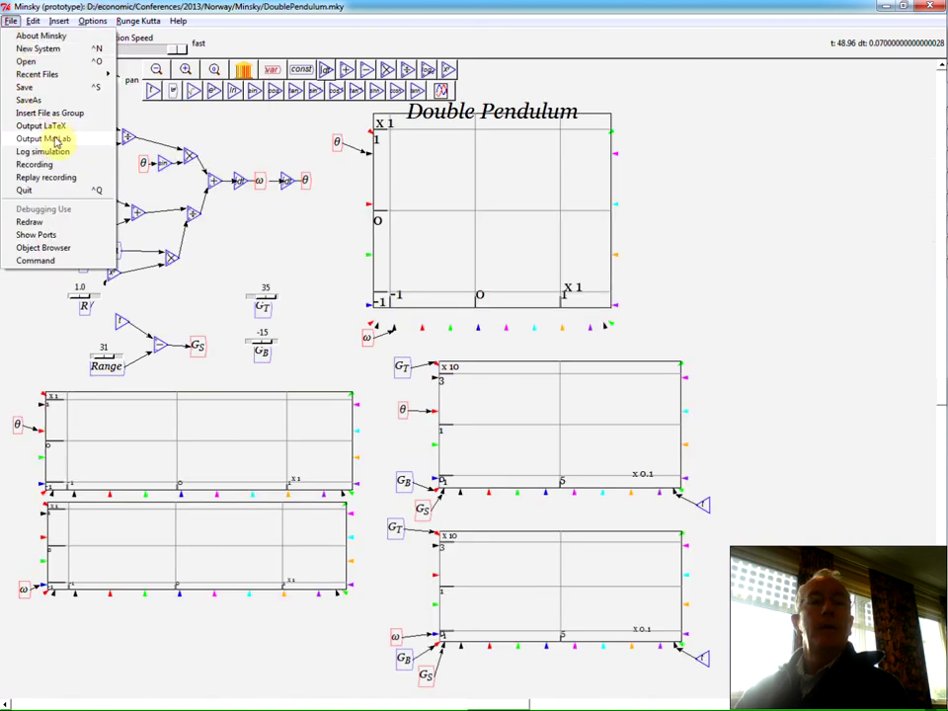
Output the Double Pendulum model as MATLAB file DoublePendulum into the Recent Places Minsky folder
{"action": "left_click", "coordinate": [39, 100]}
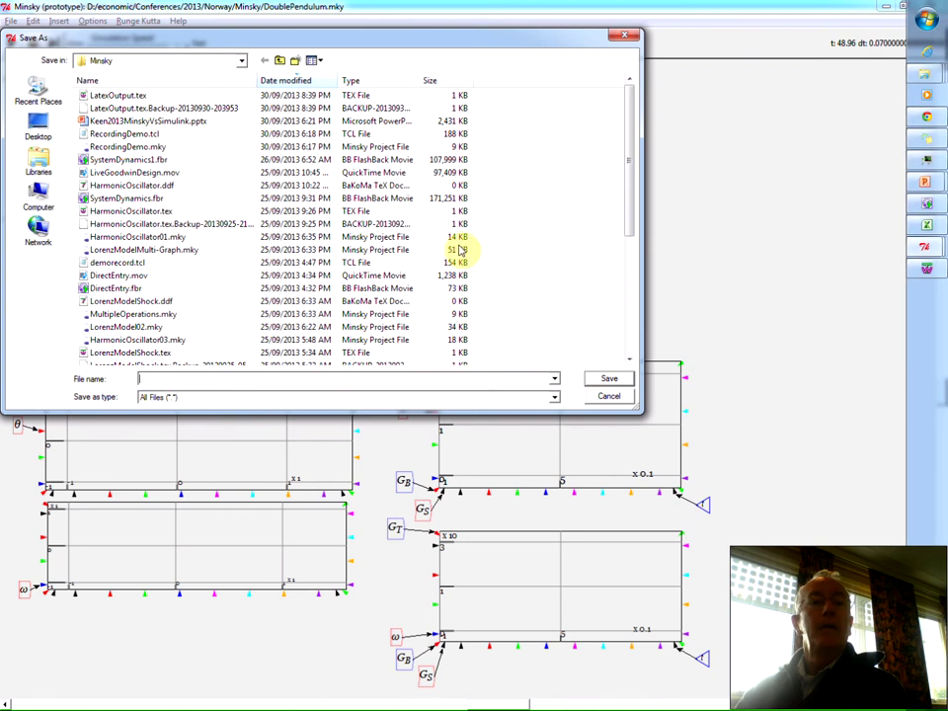
{"action": "left_click", "coordinate": [32, 97]}
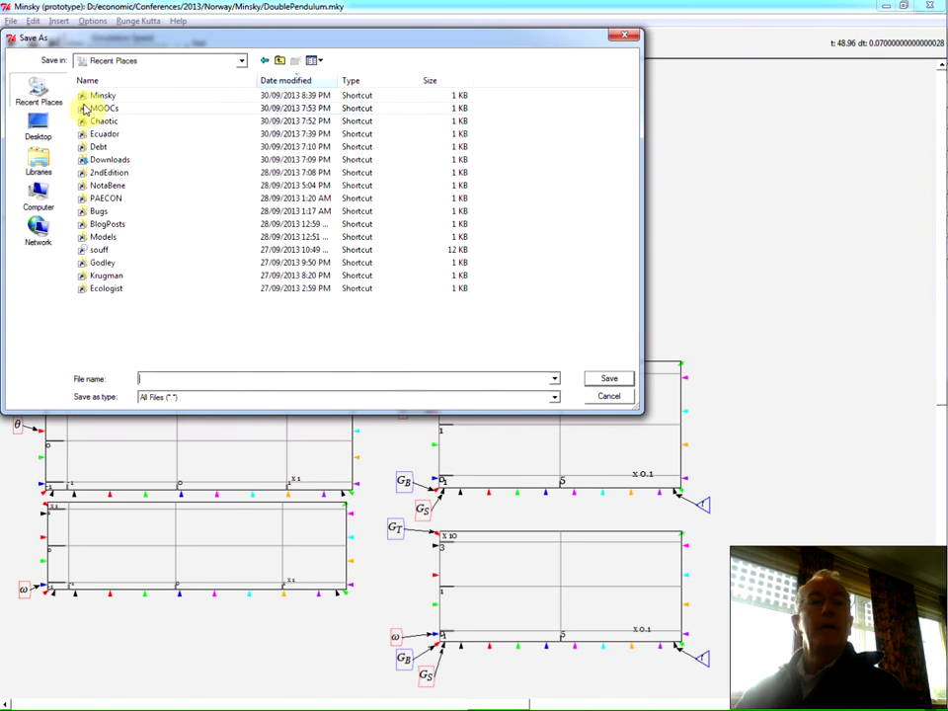
{"action": "double_click", "coordinate": [87, 94]}
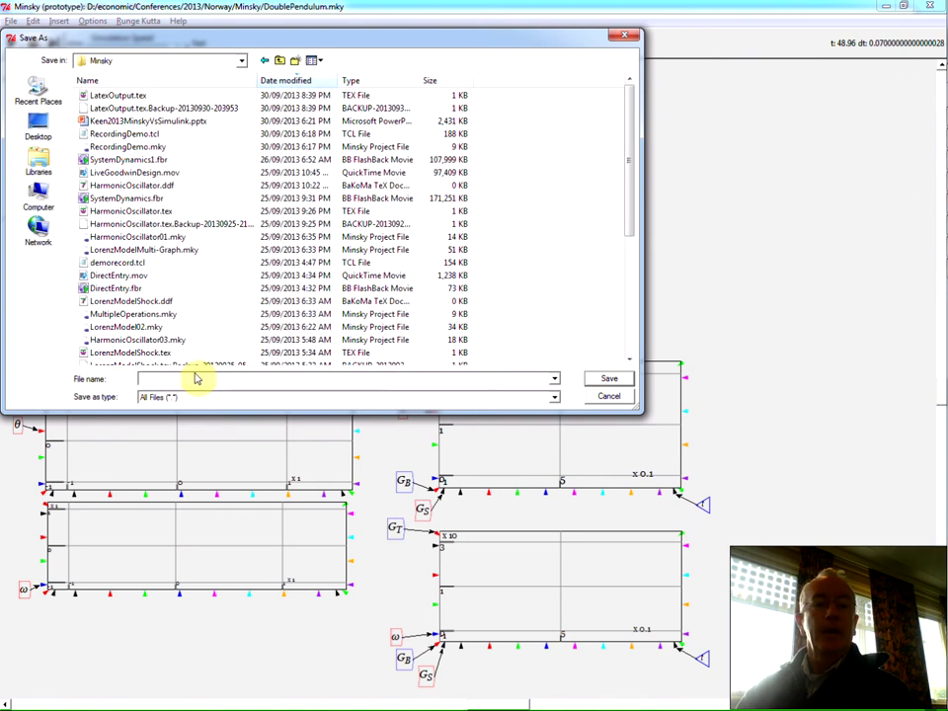
{"action": "left_click", "coordinate": [152, 377]}
{"action": "type", "text": "Do"}
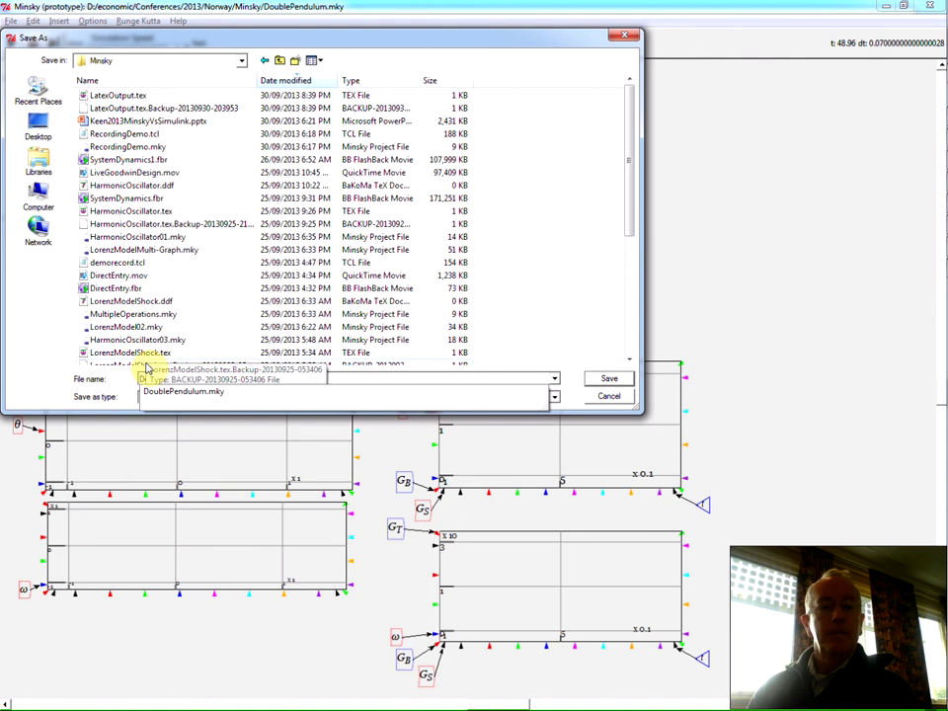
{"action": "type", "text": "ublePendulum."}
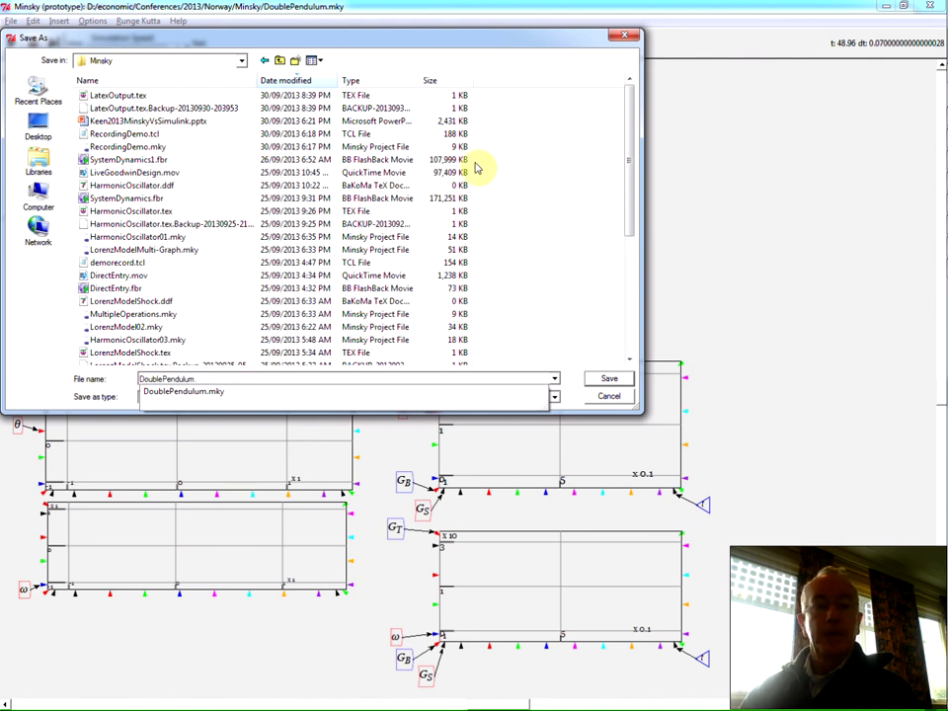
{"action": "key", "text": "Return"}
Switch to the Minsky folder in Explorer and select the DoublePendulum.m file
{"action": "key", "text": "alt+Tab"}
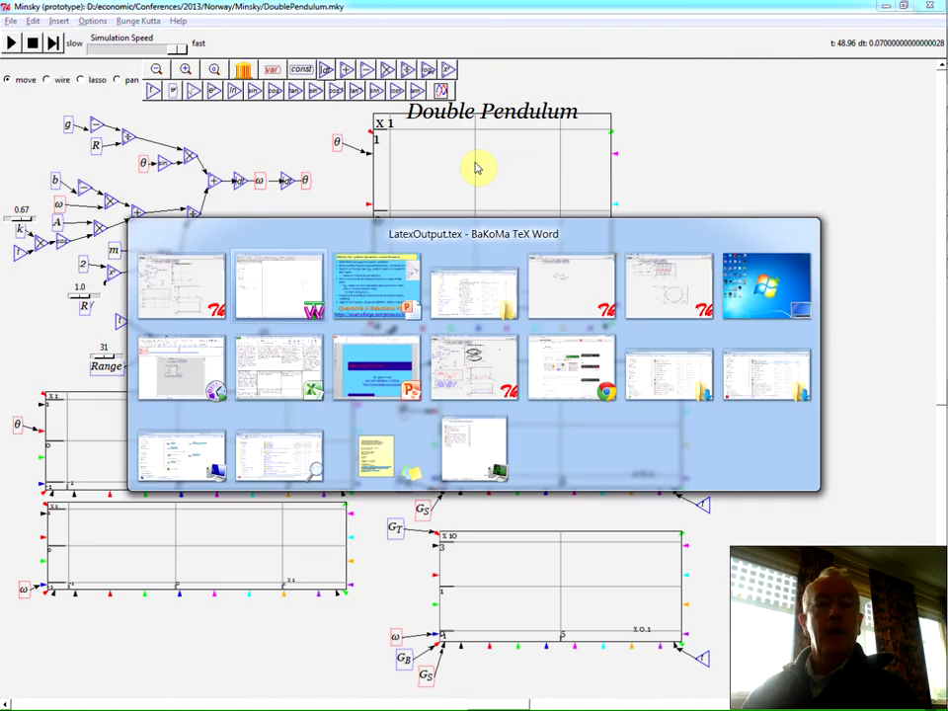
{"action": "left_click", "coordinate": [299, 244]}
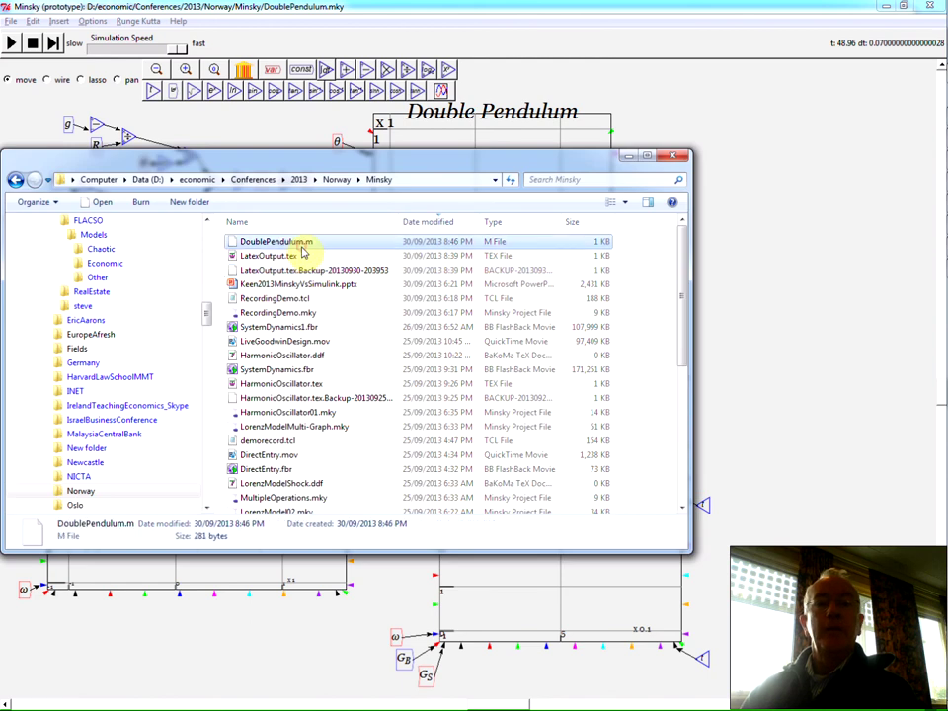
{"action": "left_click_drag", "start_coordinate": [303, 252], "coordinate": [281, 247]}
{"action": "left_click", "coordinate": [289, 243]}
{"action": "left_click", "coordinate": [281, 244]}
{"action": "right_click", "coordinate": [282, 245]}
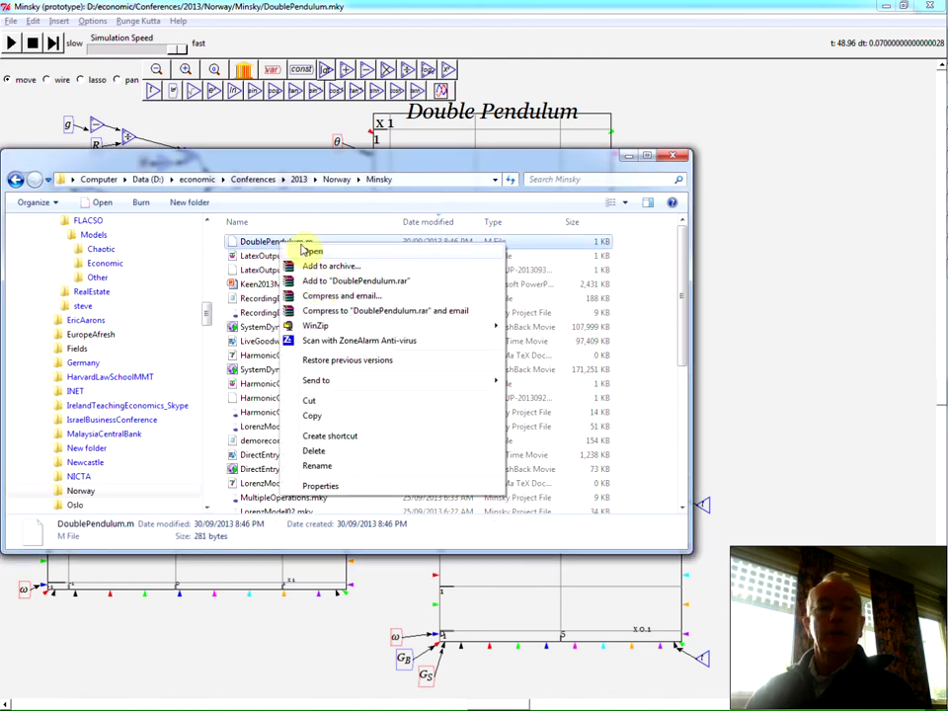
{"action": "mouse_move", "coordinate": [356, 387]}
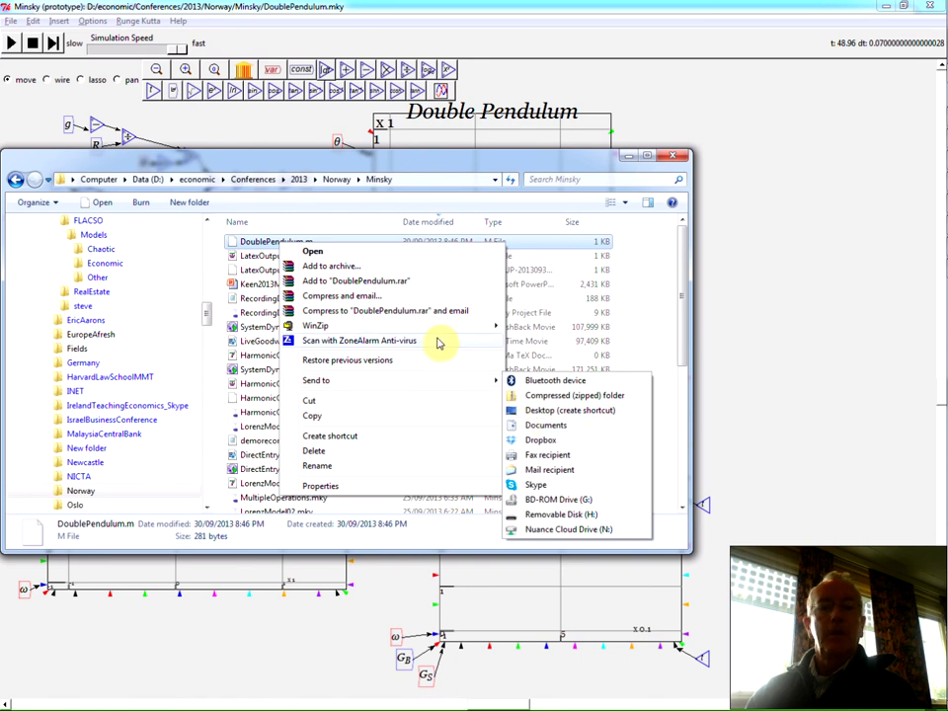
{"action": "left_click", "coordinate": [331, 251]}
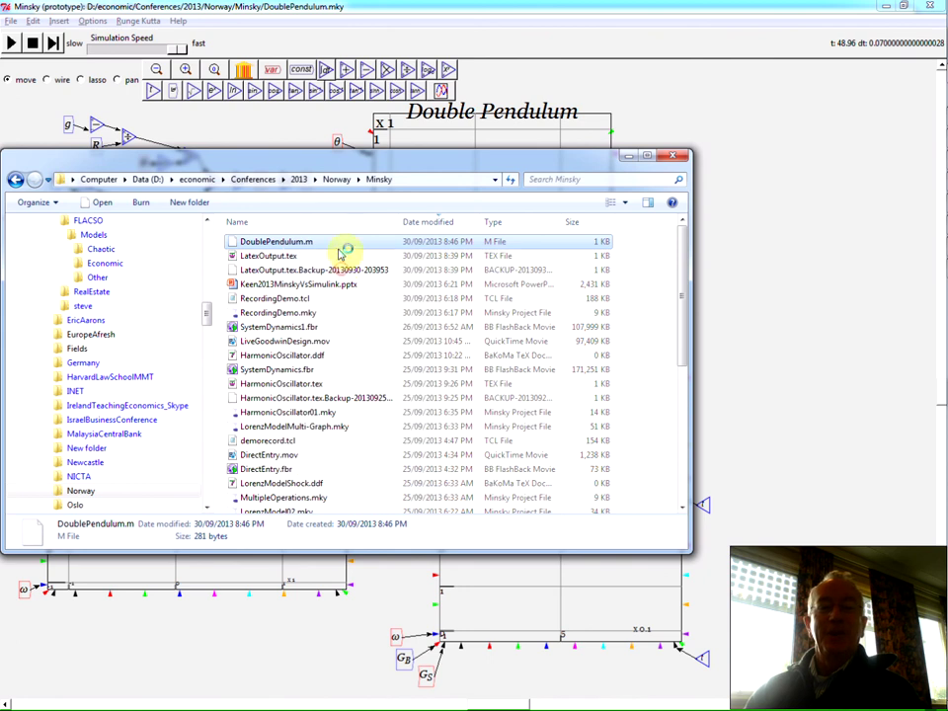
Rename DoublePendulum.m, replacing the .m extension with txt and accepting the warning
{"action": "right_click", "coordinate": [310, 243]}
{"action": "left_click", "coordinate": [289, 242]}
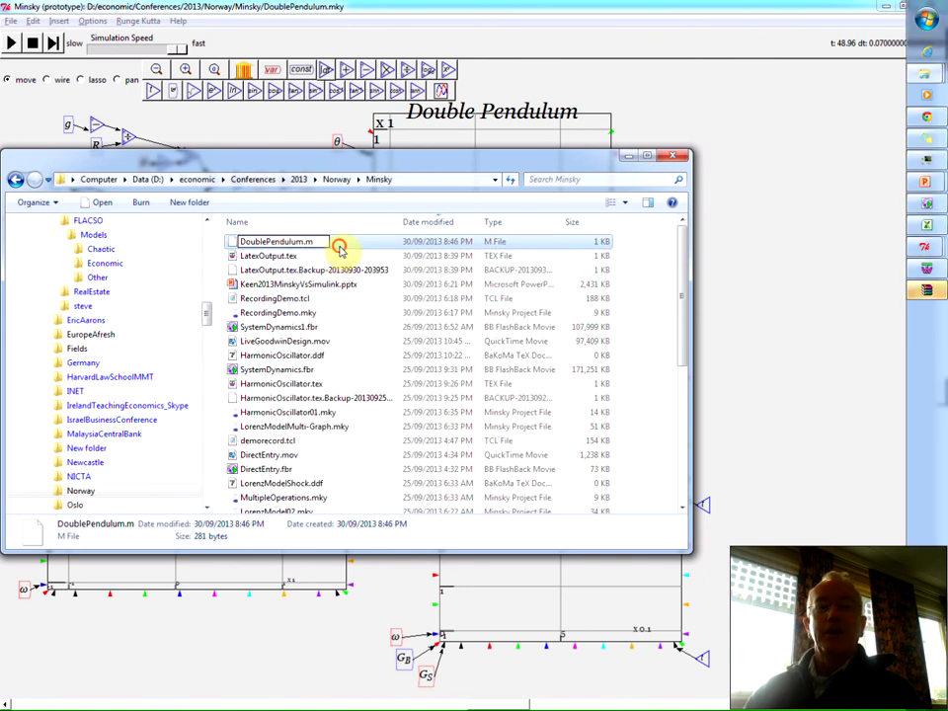
{"action": "left_click", "coordinate": [339, 250]}
{"action": "left_click", "coordinate": [339, 243]}
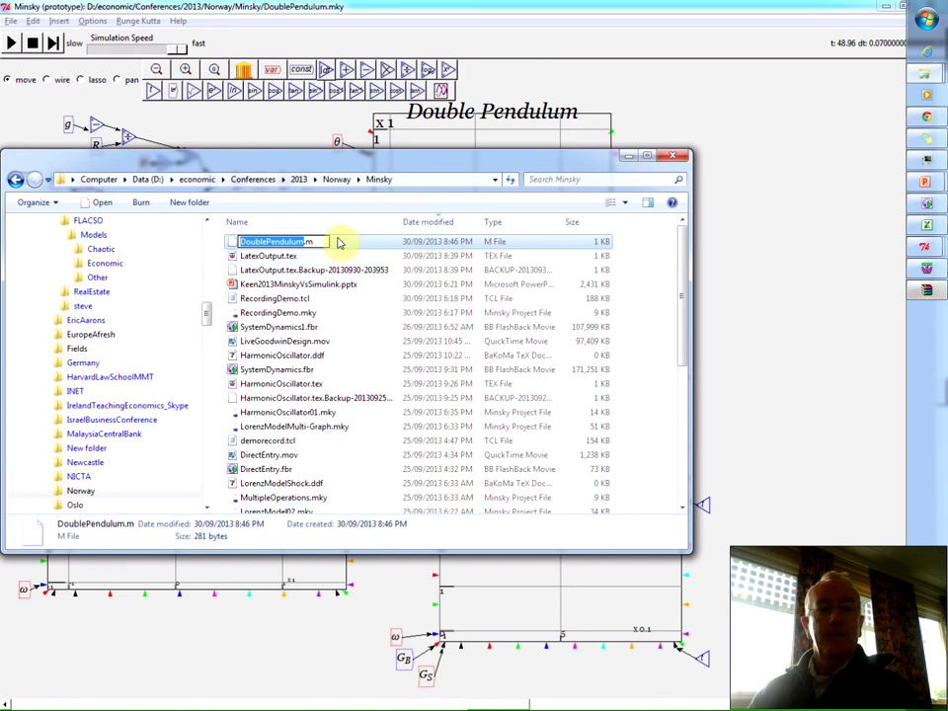
{"action": "key", "text": "End"}
{"action": "key", "text": "BackSpace"}
{"action": "type", "text": "txt"}
{"action": "key", "text": "Return"}
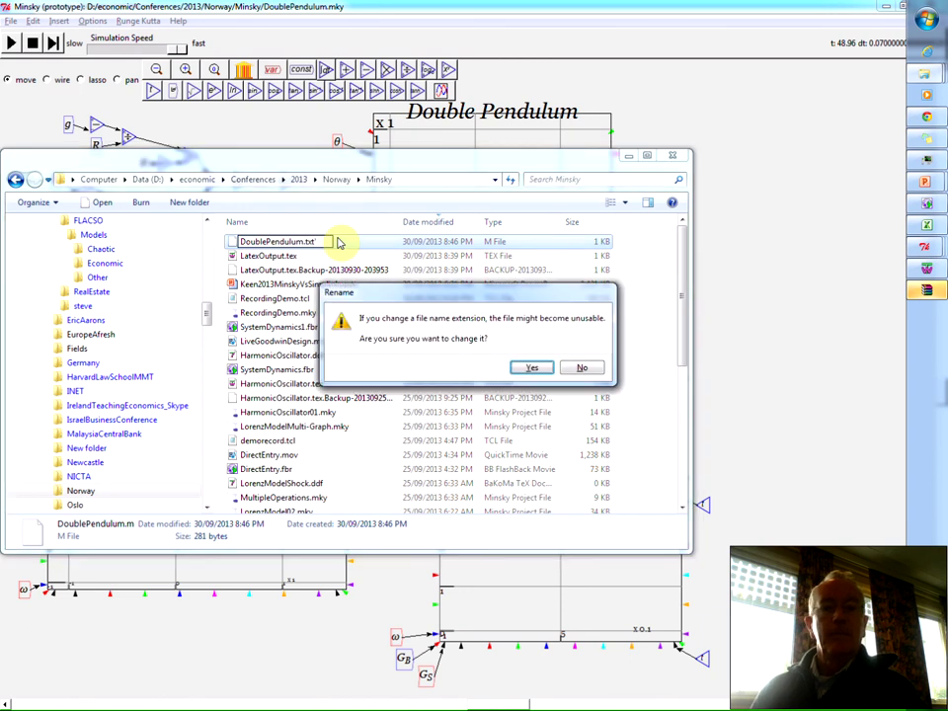
{"action": "key", "text": "Return"}
Correct the stray character so the file is named DoublePendulum.txt, confirming the extension change
{"action": "left_click", "coordinate": [339, 242]}
{"action": "key", "text": "End"}
{"action": "key", "text": "Return"}
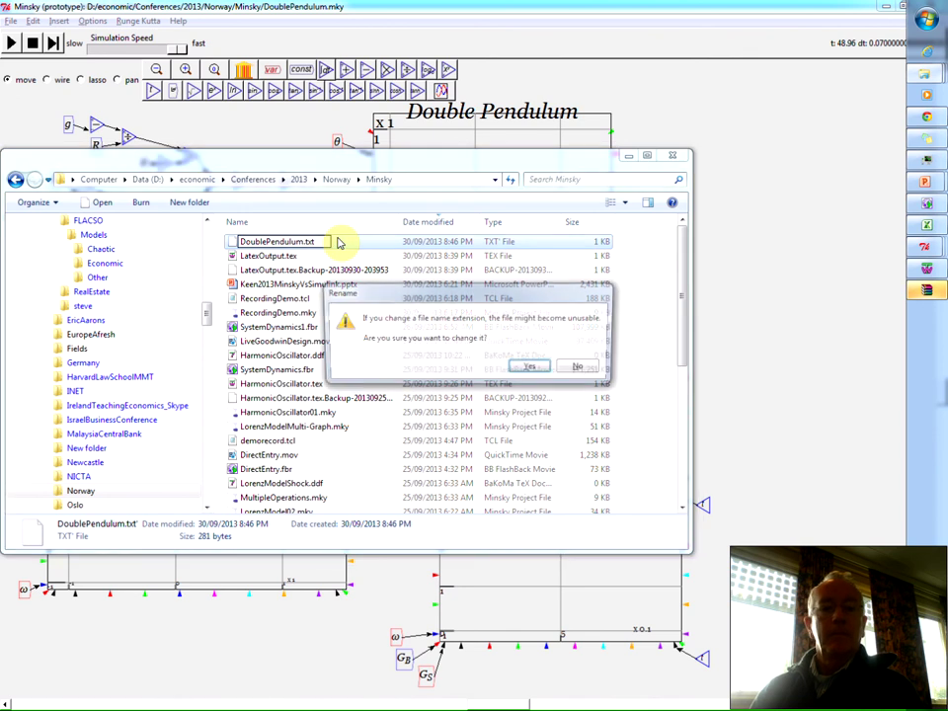
{"action": "key", "text": "Return"}
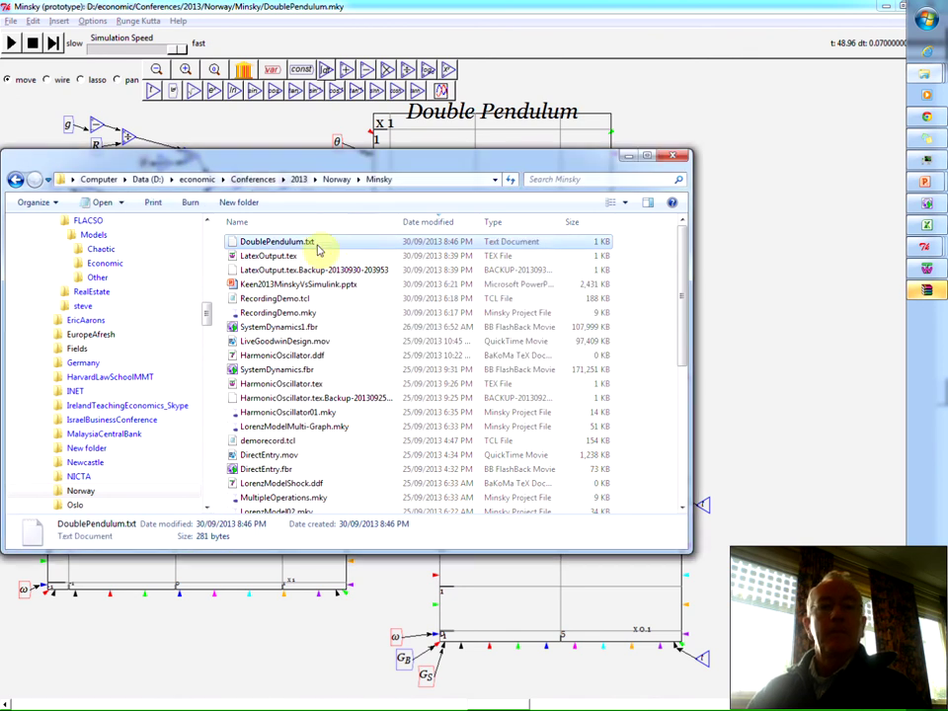
Open DoublePendulum.txt in Notepad, move its window lower, and select all the code
{"action": "double_click", "coordinate": [307, 244]}
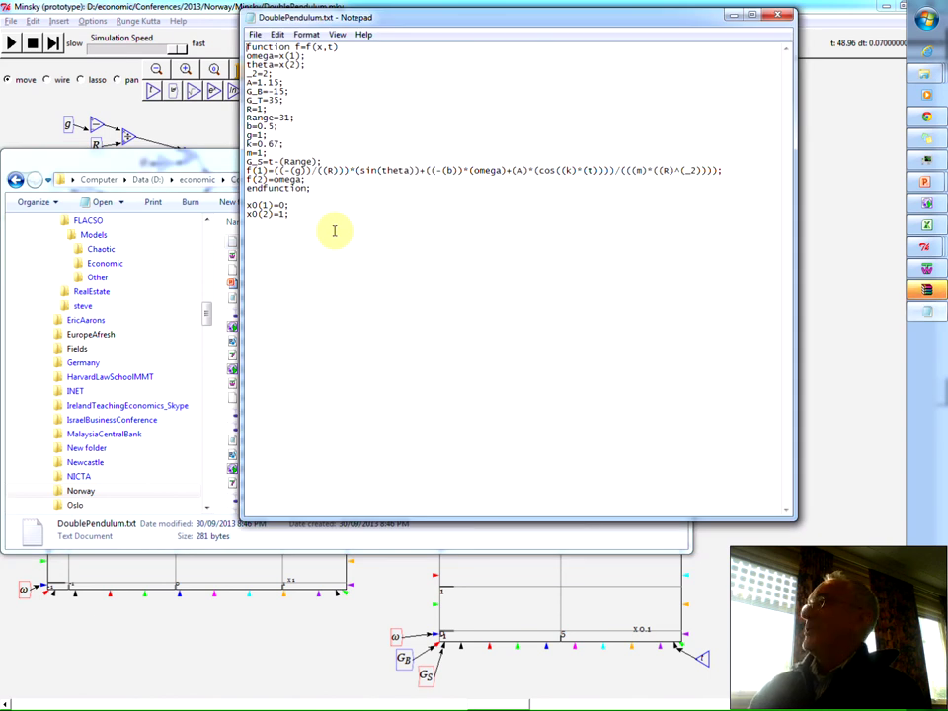
{"action": "left_click_drag", "start_coordinate": [557, 17], "coordinate": [523, 93]}
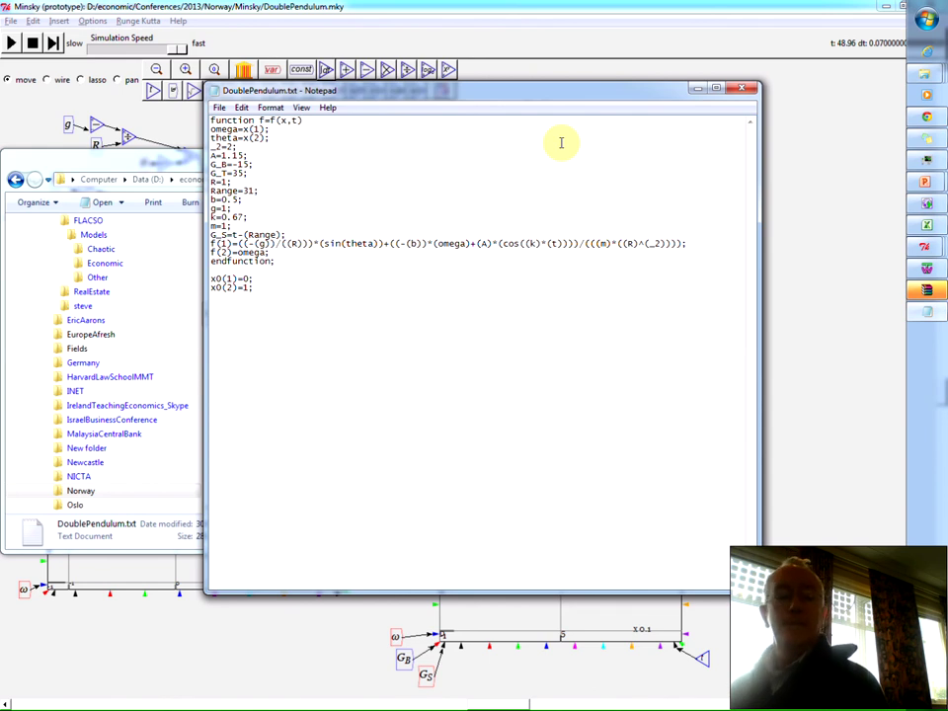
{"action": "key", "text": "ctrl+a"}
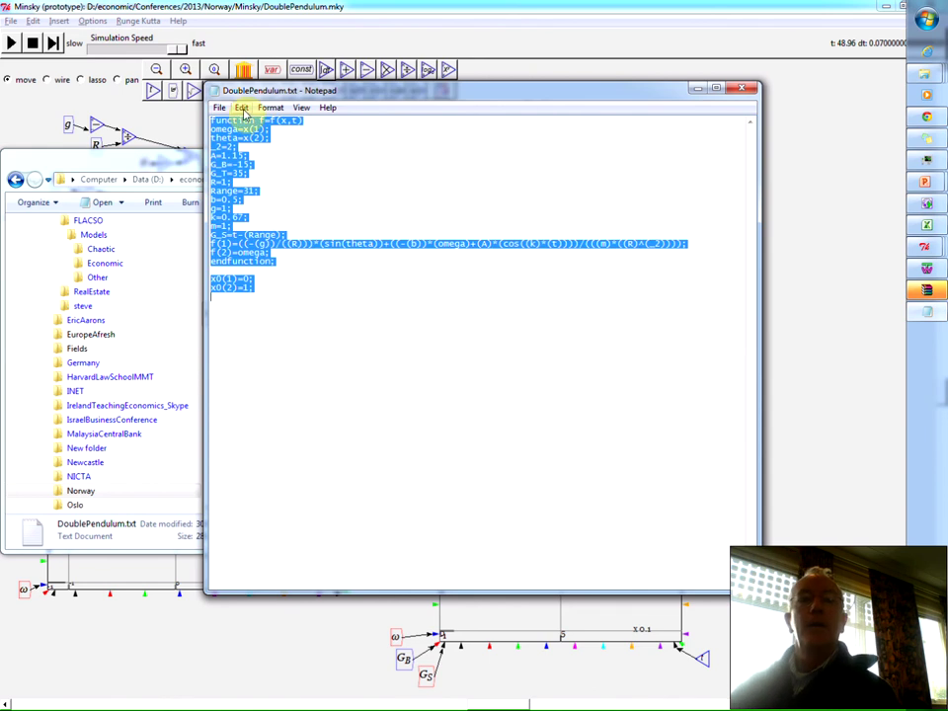
Set the Notepad font size to 18 for the function code
{"action": "left_click", "coordinate": [241, 108]}
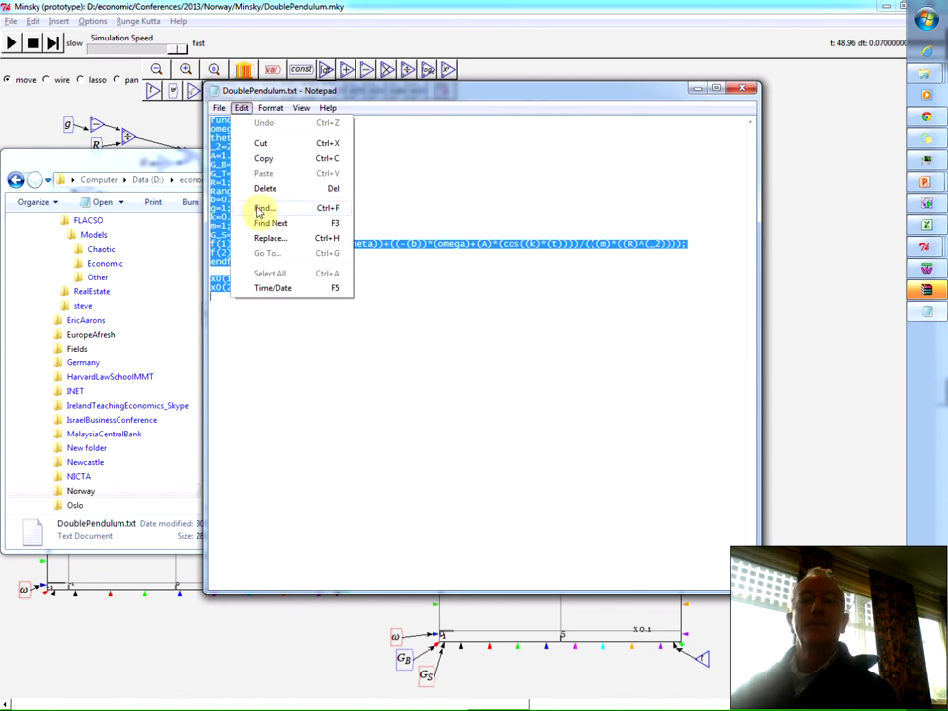
{"action": "mouse_move", "coordinate": [275, 110]}
{"action": "left_click", "coordinate": [289, 138]}
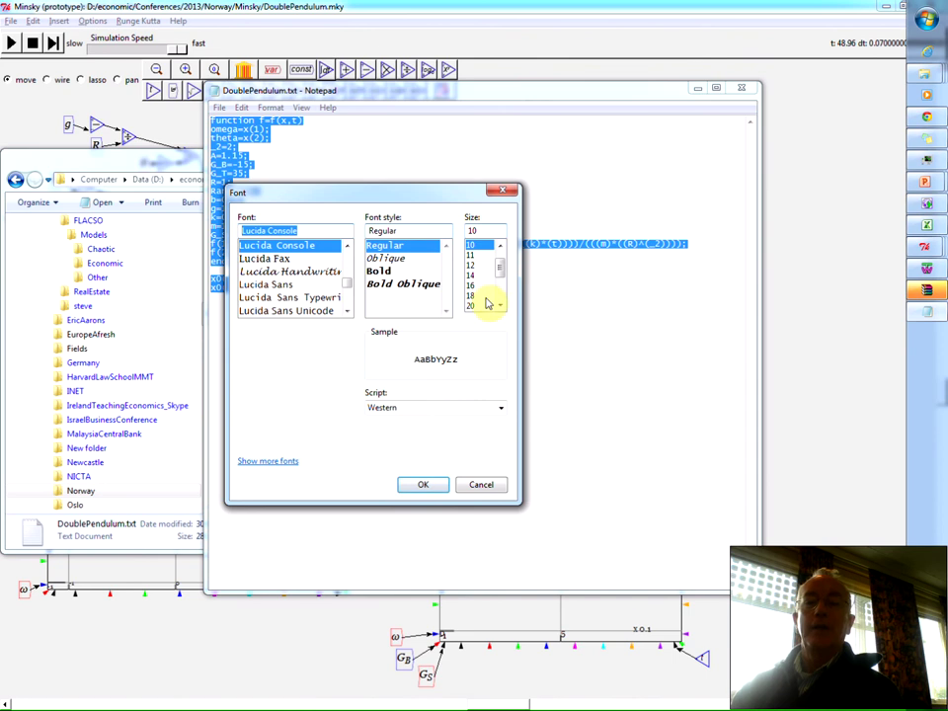
{"action": "left_click", "coordinate": [483, 298]}
{"action": "left_click", "coordinate": [429, 485]}
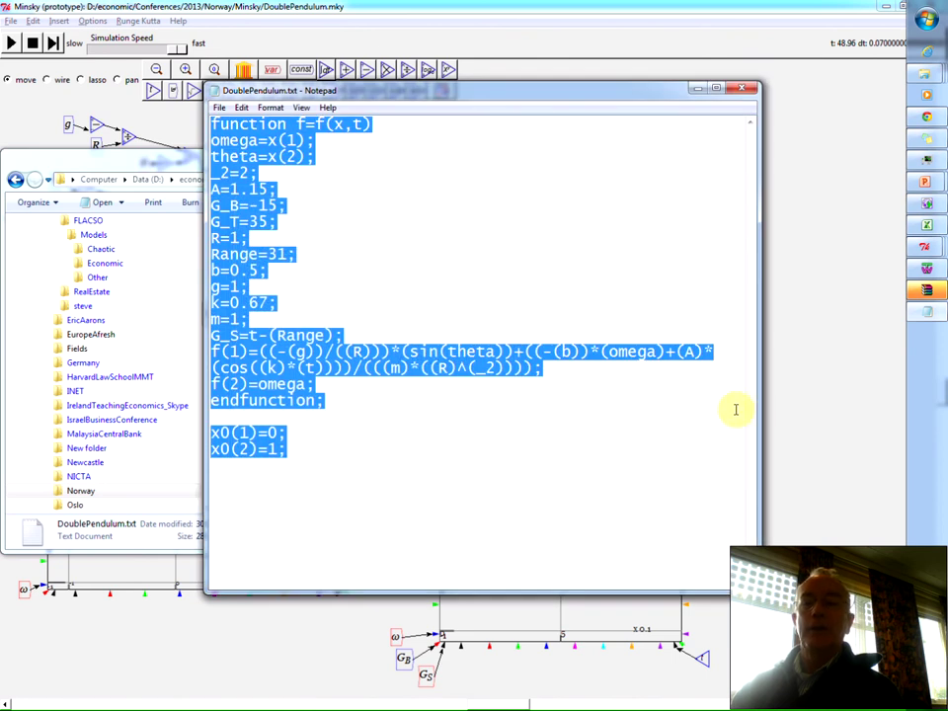
Widen the Notepad window so long code lines fit, then go to the browser
{"action": "left_click_drag", "start_coordinate": [759, 416], "coordinate": [898, 424]}
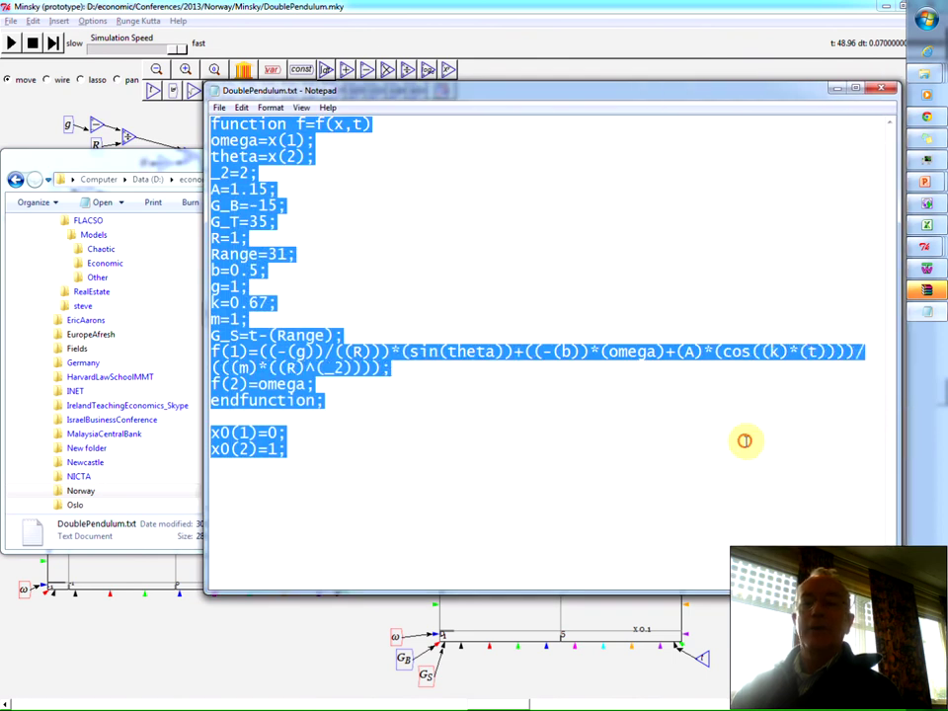
{"action": "left_click", "coordinate": [745, 440]}
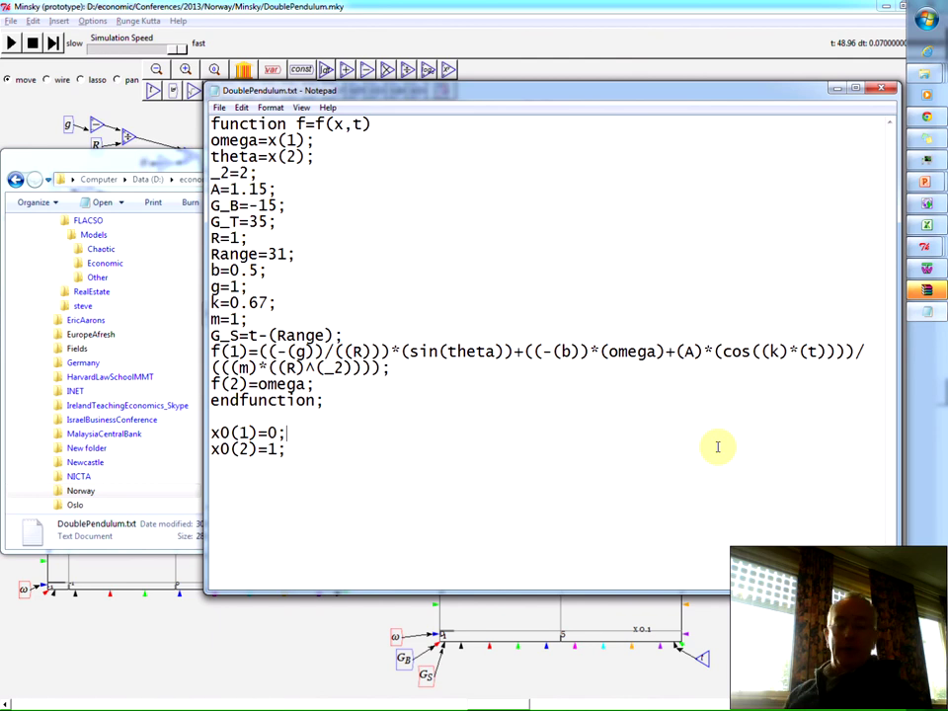
{"action": "key", "text": "alt+Tab"}
{"action": "key", "text": "alt+Tab"}
{"action": "key", "text": "alt+Tab"}
{"action": "key", "text": "alt+Tab"}
{"action": "key", "text": "alt+Tab"}
{"action": "key", "text": "alt+Tab"}
{"action": "key", "text": "alt+Tab"}
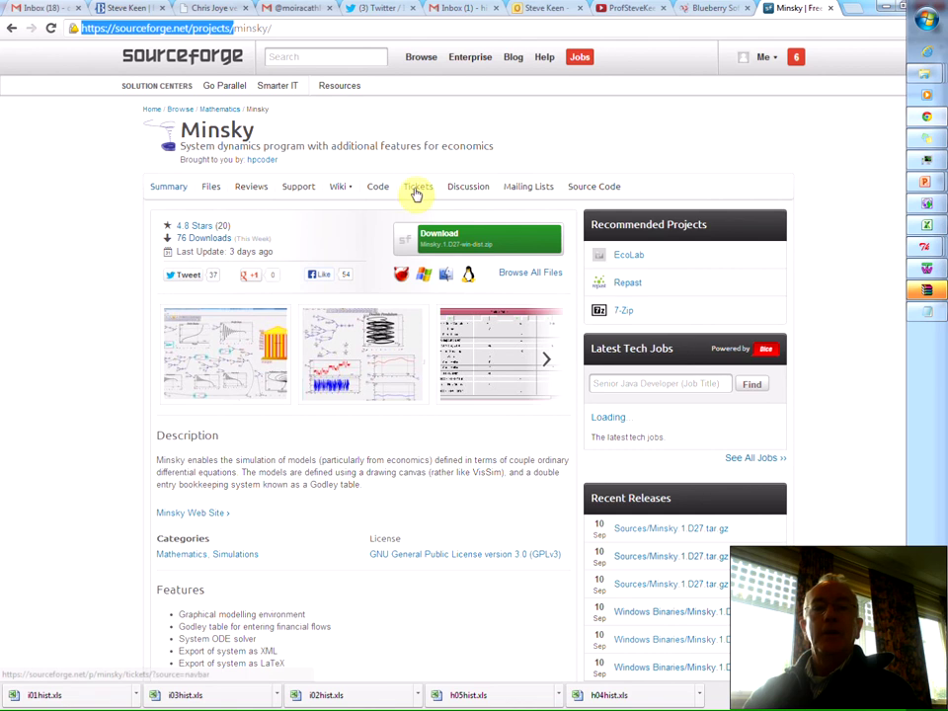
Open Minsky's Tickets, then the Mun search and Mun milestone list of 86 tickets
{"action": "left_click", "coordinate": [416, 194]}
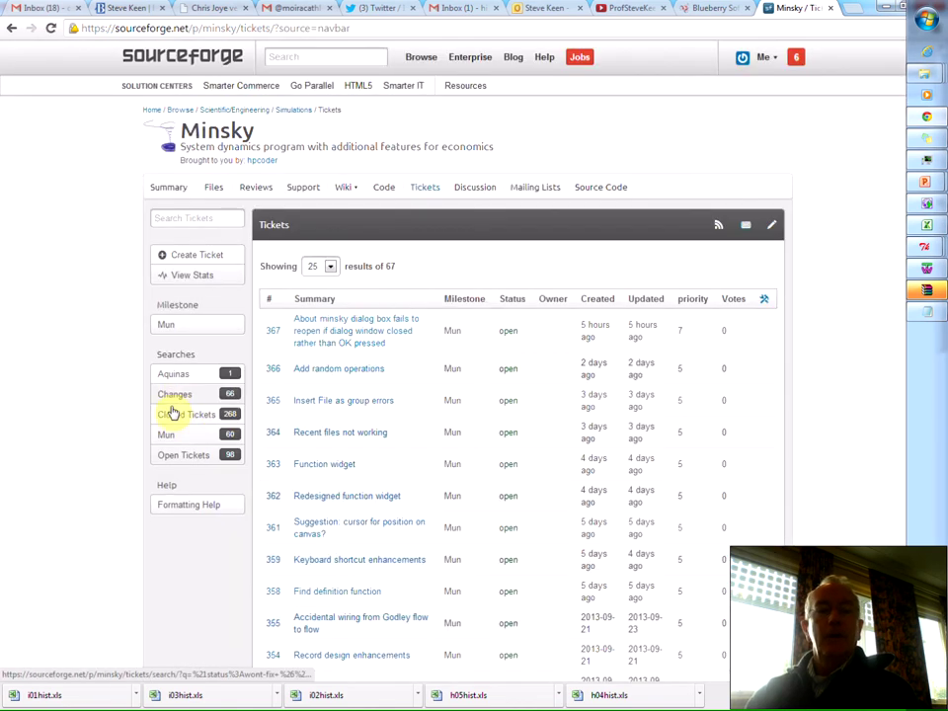
{"action": "left_click", "coordinate": [168, 434]}
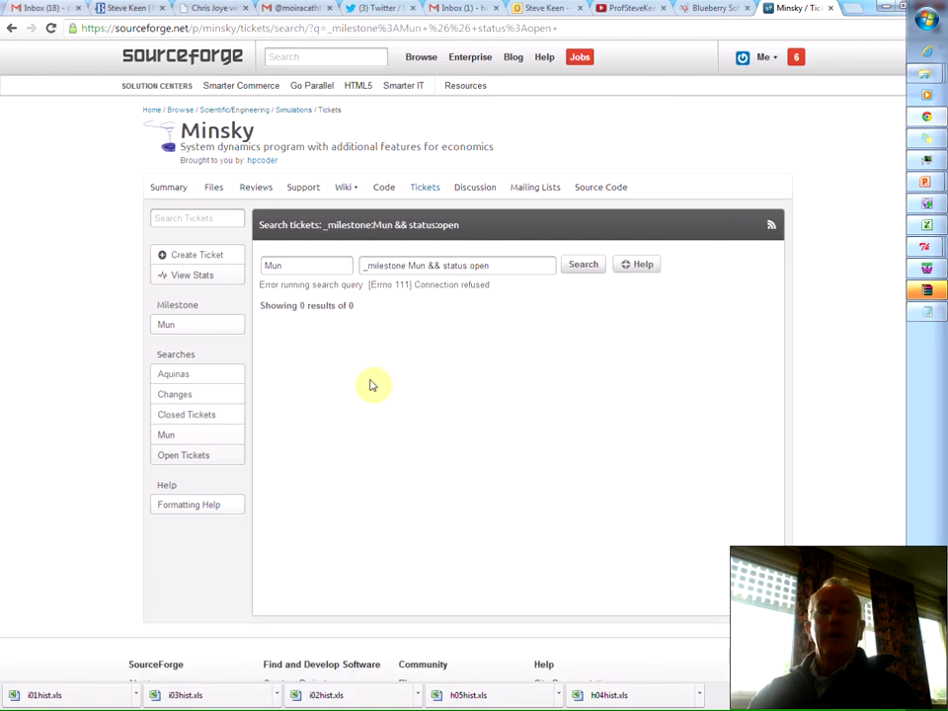
{"action": "left_click", "coordinate": [194, 332]}
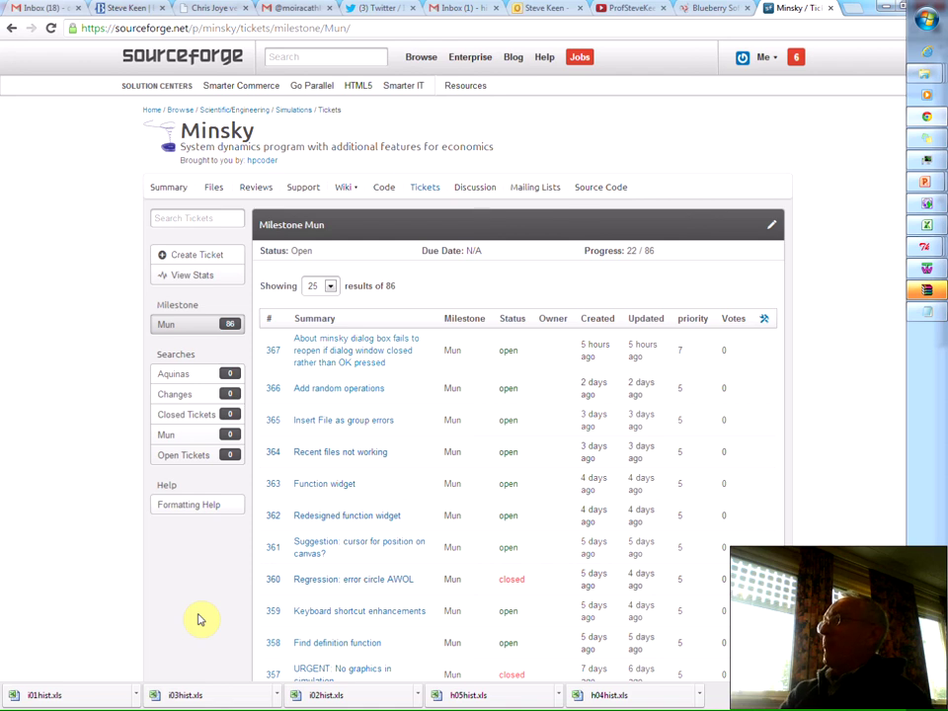
Present the 'Why yet another program?' Godley table slide, then return to Minsky
{"action": "key", "text": "alt+Tab"}
{"action": "key", "text": "alt+Tab"}
{"action": "key", "text": "alt+Tab"}
{"action": "key", "text": "alt+Tab"}
{"action": "key", "text": "alt+Tab"}
{"action": "key", "text": "alt+Tab"}
{"action": "key", "text": "alt+Tab"}
{"action": "key", "text": "alt+Tab"}
{"action": "key", "text": "alt+Tab"}
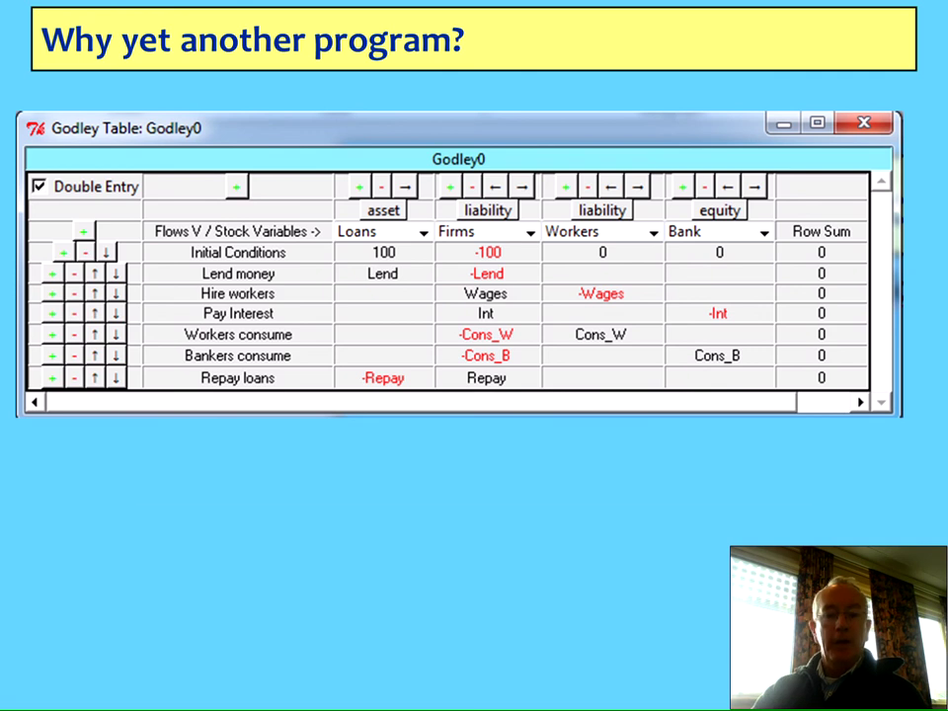
{"action": "key", "text": "alt+Tab"}
{"action": "key", "text": "alt+Tab"}
{"action": "key", "text": "alt+Tab"}
{"action": "key", "text": "alt+Tab"}
{"action": "key", "text": "alt+Tab"}
{"action": "key", "text": "alt+Tab"}
{"action": "key", "text": "alt+Tab"}
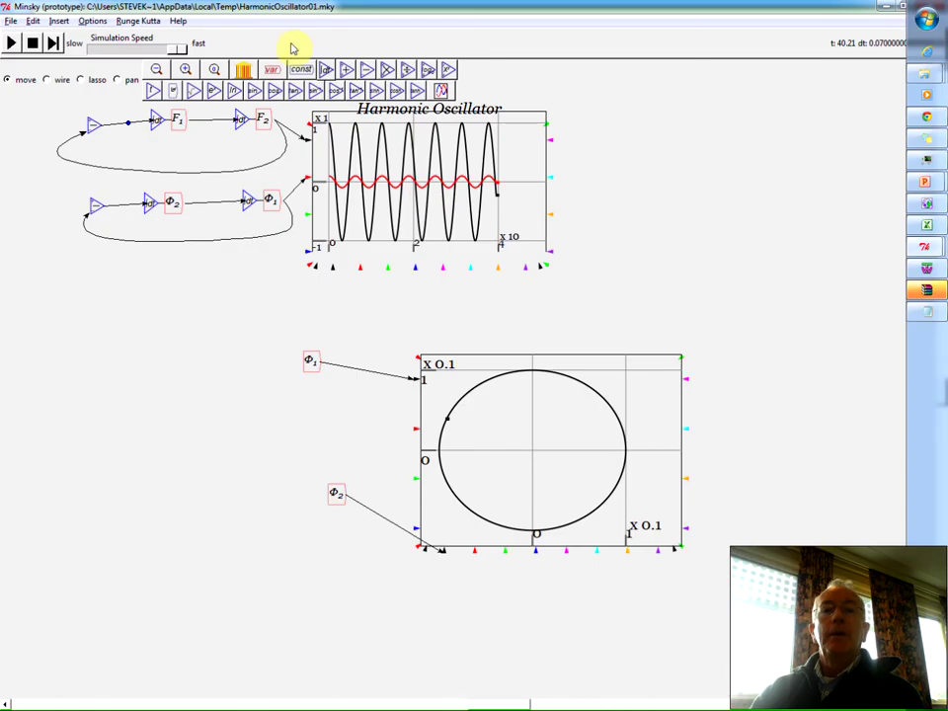
Place a Godley table left of the phase plot, open it in a widened window
{"action": "left_click", "coordinate": [243, 69]}
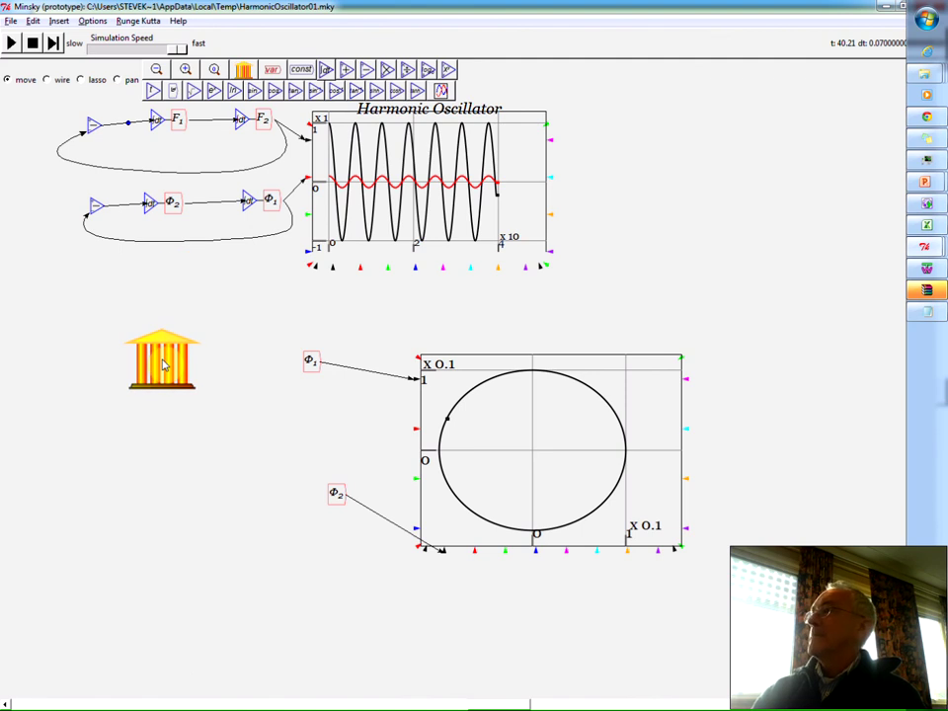
{"action": "right_click", "coordinate": [164, 363]}
{"action": "left_click", "coordinate": [188, 375]}
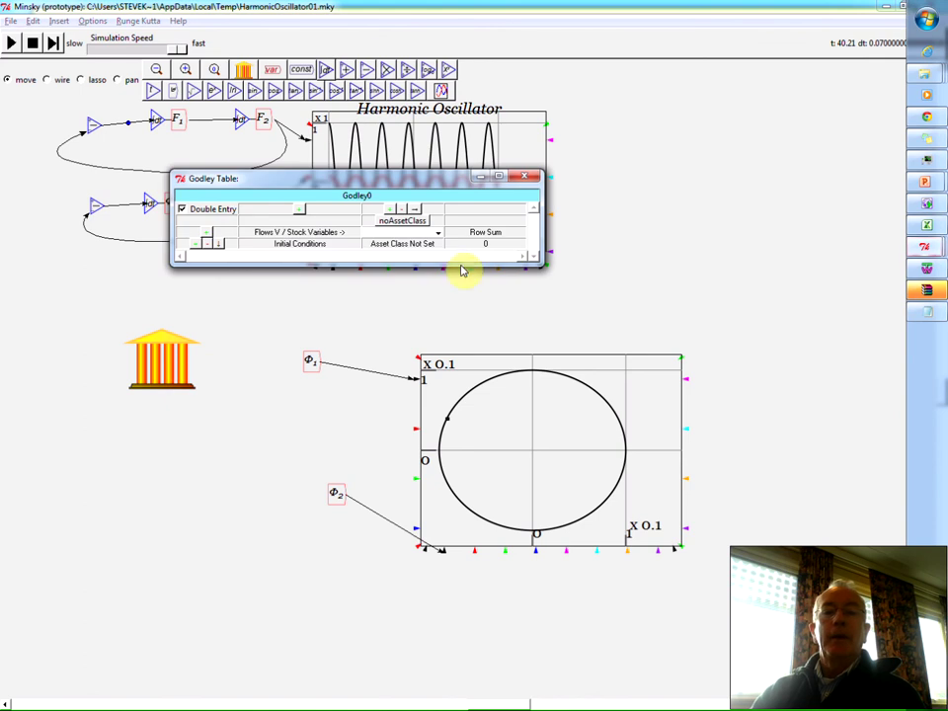
{"action": "left_click_drag", "start_coordinate": [544, 240], "coordinate": [822, 249]}
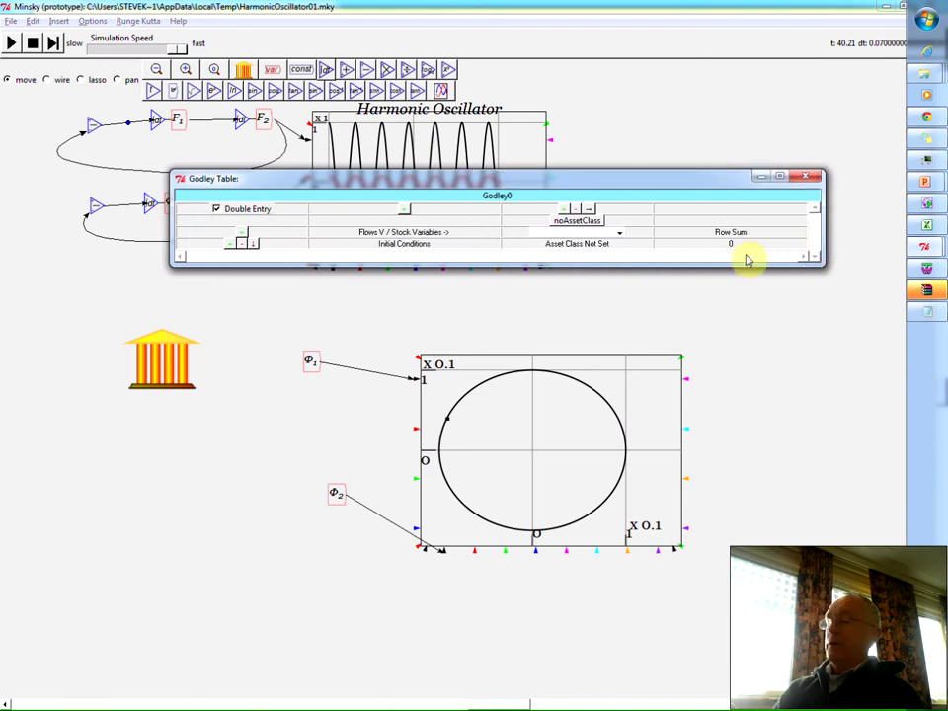
{"action": "key", "text": "alt+Tab"}
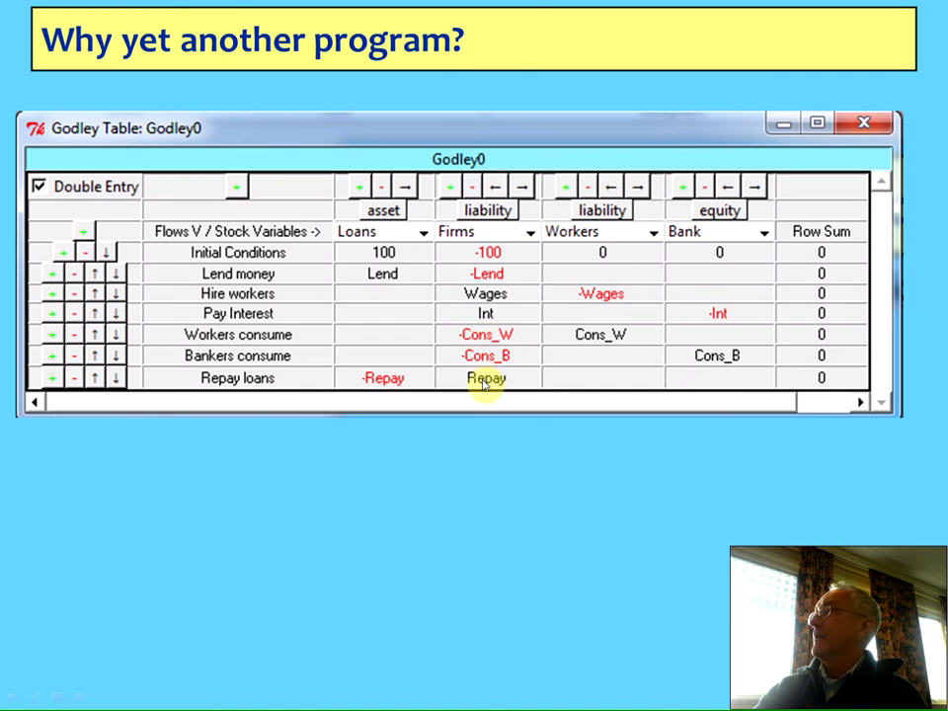
Reveal the bullets: double-entry table not intuitive, and flows describe transactions
{"action": "left_click", "coordinate": [474, 415]}
{"action": "left_click", "coordinate": [474, 415]}
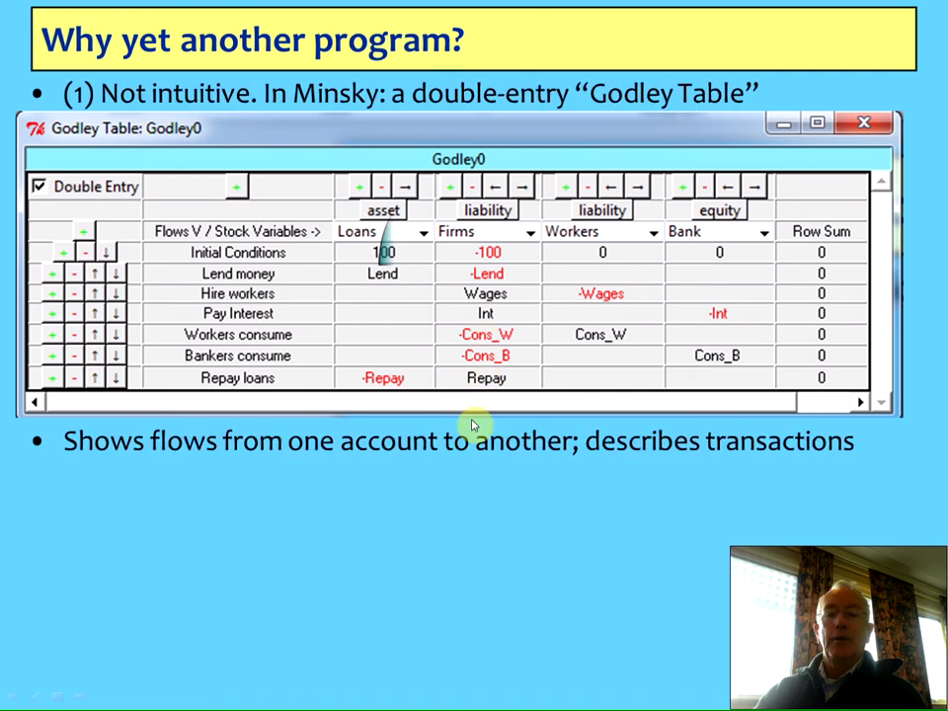